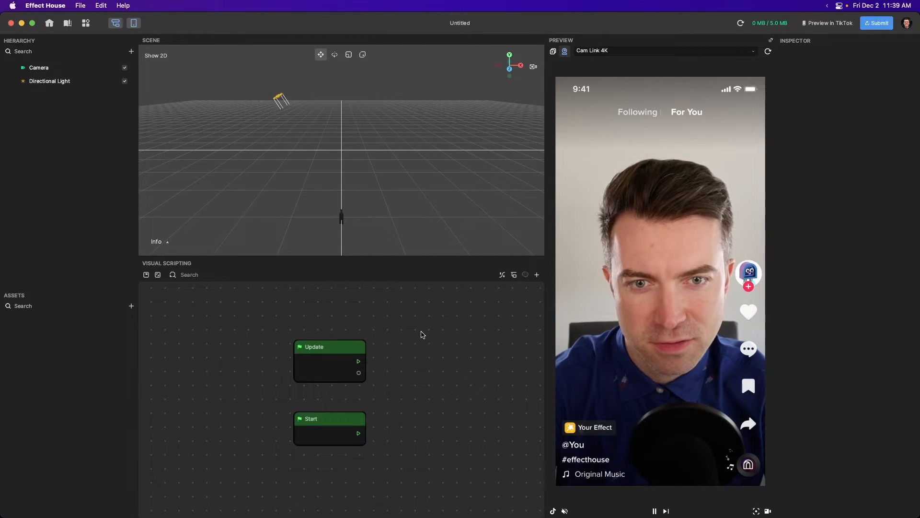
Save the project as Freckles_001 in the 01-005-Freckles folder
key(super+s)
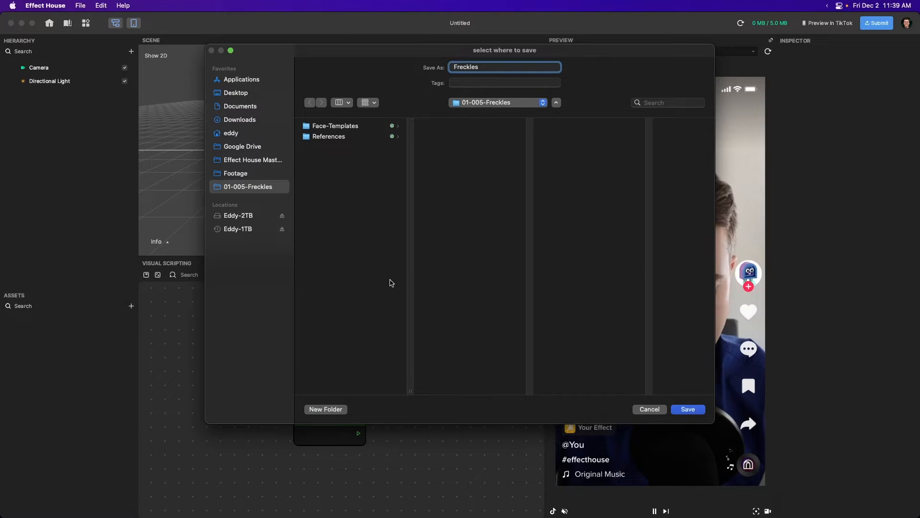
key(Return)
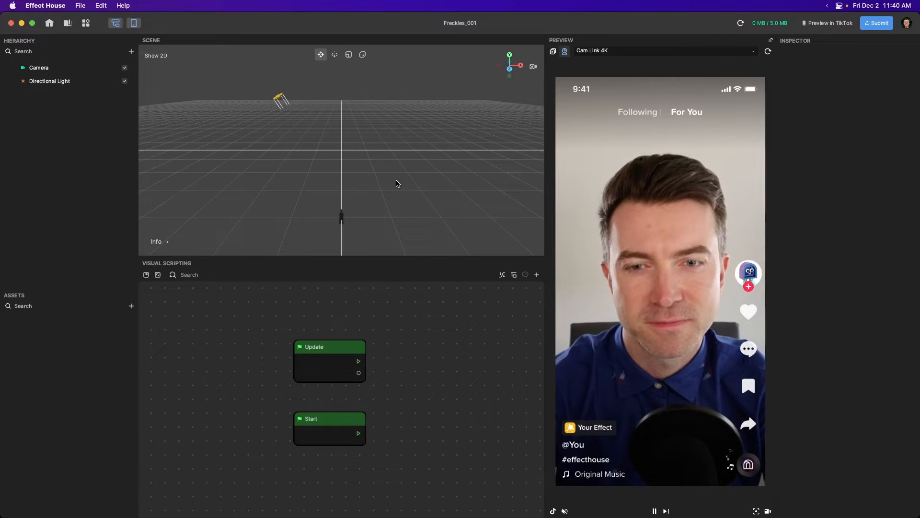
Add a Face Mask face effect to the scene hierarchy
right_click(69, 133)
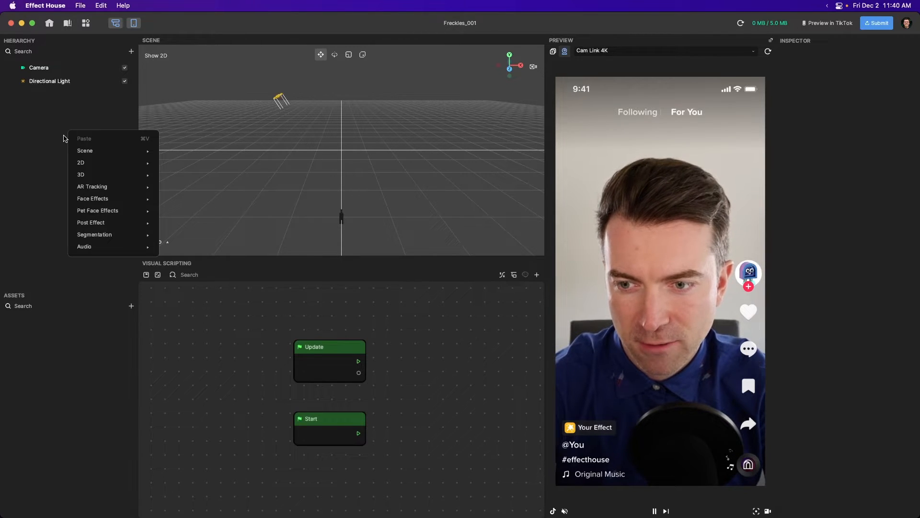
mouse_move(120, 201)
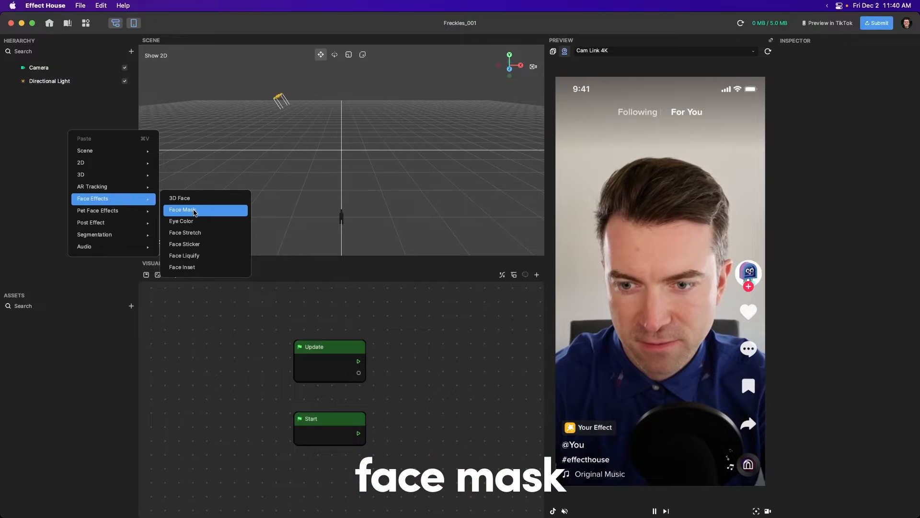
click(194, 212)
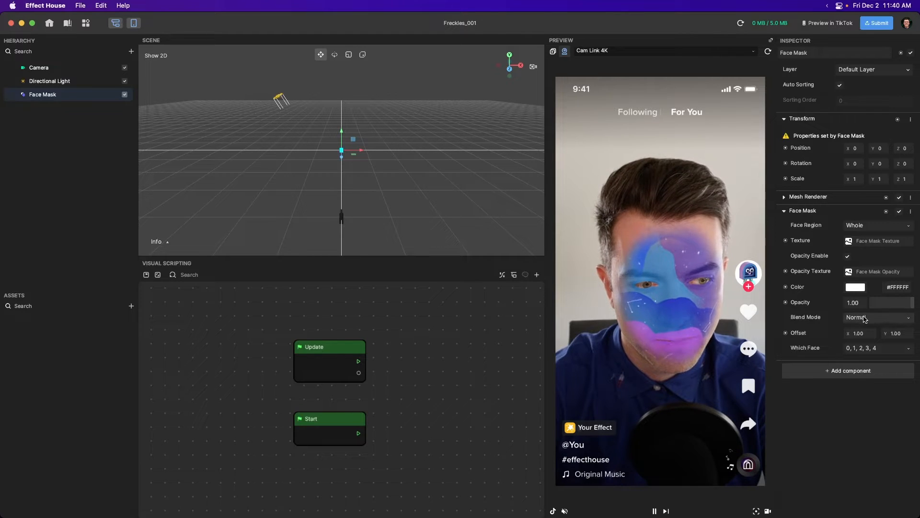
Try the Multiply and Screen blend modes on the face mask, and settle on Overlay
click(867, 339)
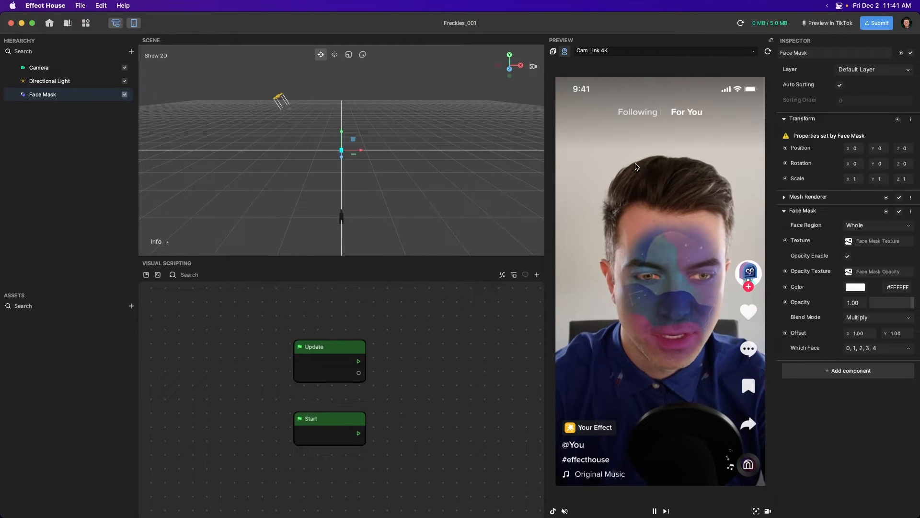
click(853, 319)
click(860, 369)
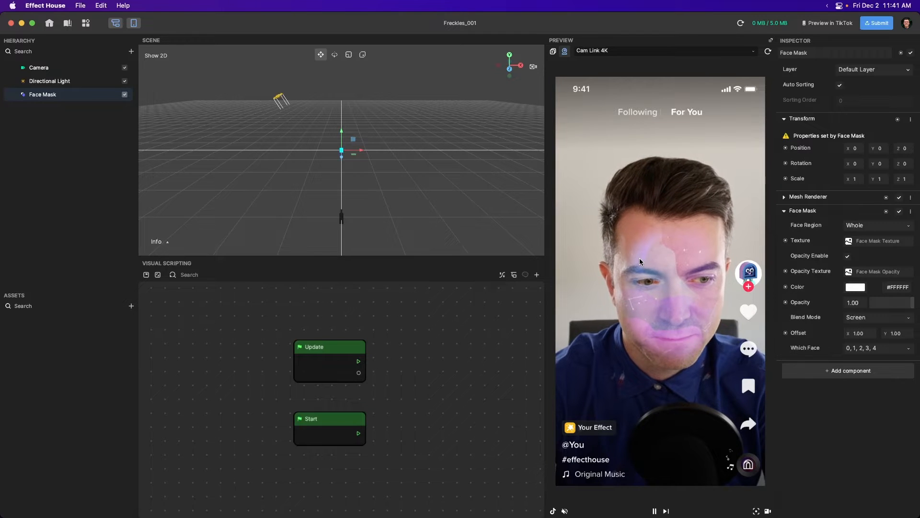
click(858, 318)
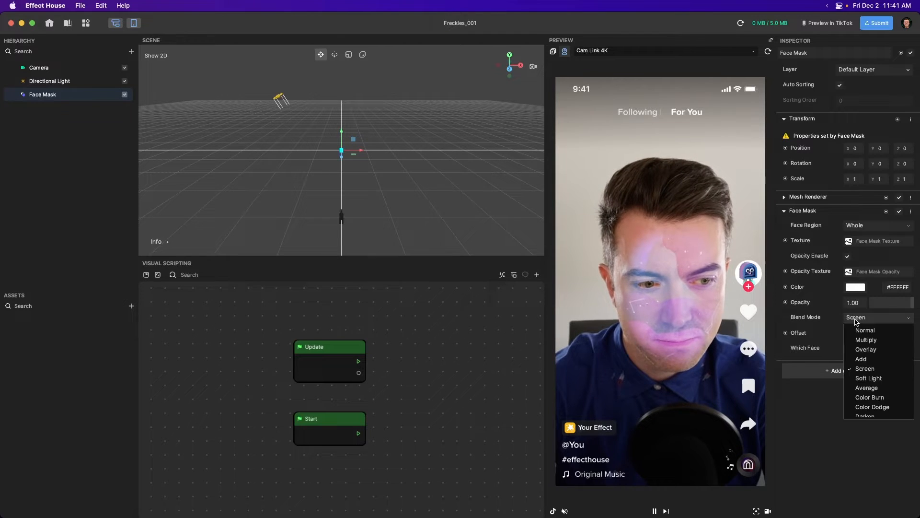
click(862, 350)
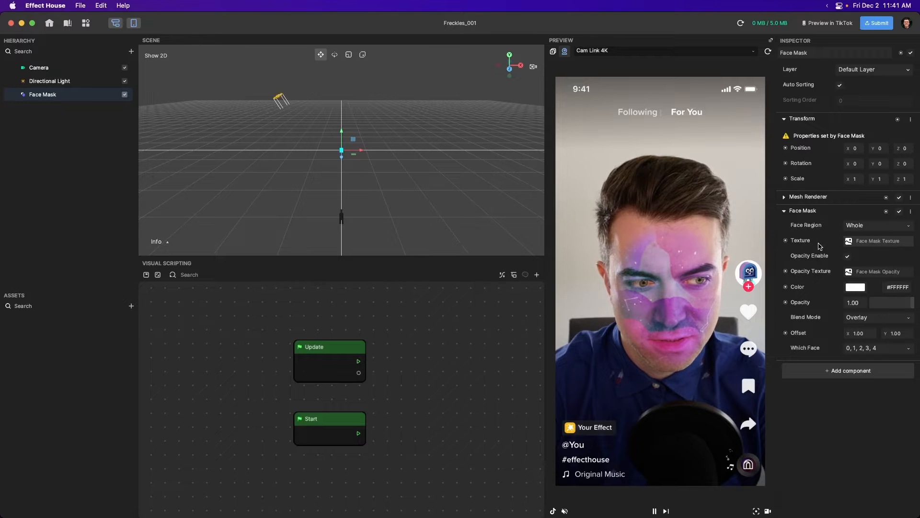
Replace the face mask's texture with the built-in Default Texture
click(850, 243)
scroll(474, 196, up, 3)
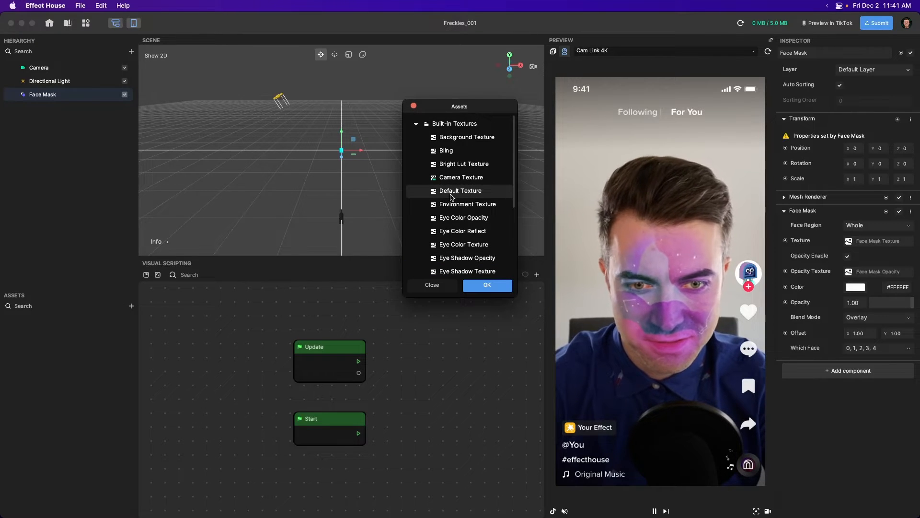
click(487, 286)
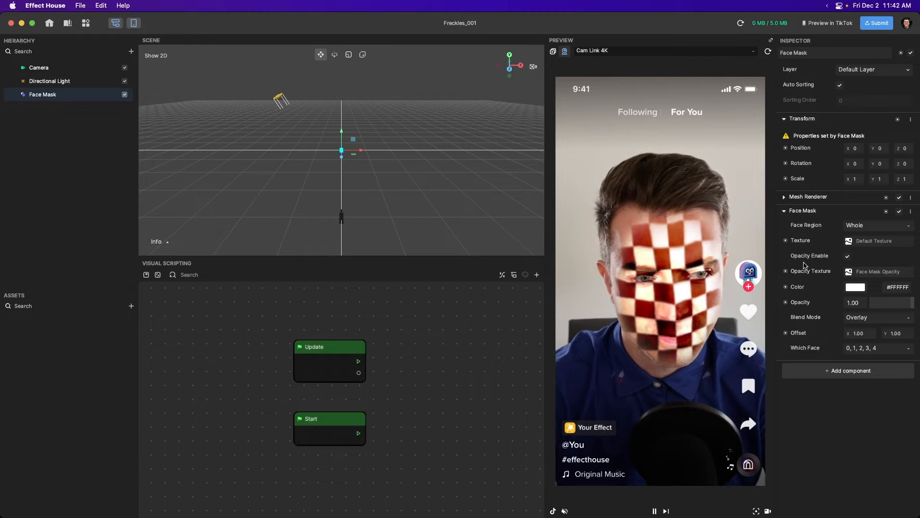
Compare the face mask with Opacity Enable on and off, and leave the option off
click(848, 257)
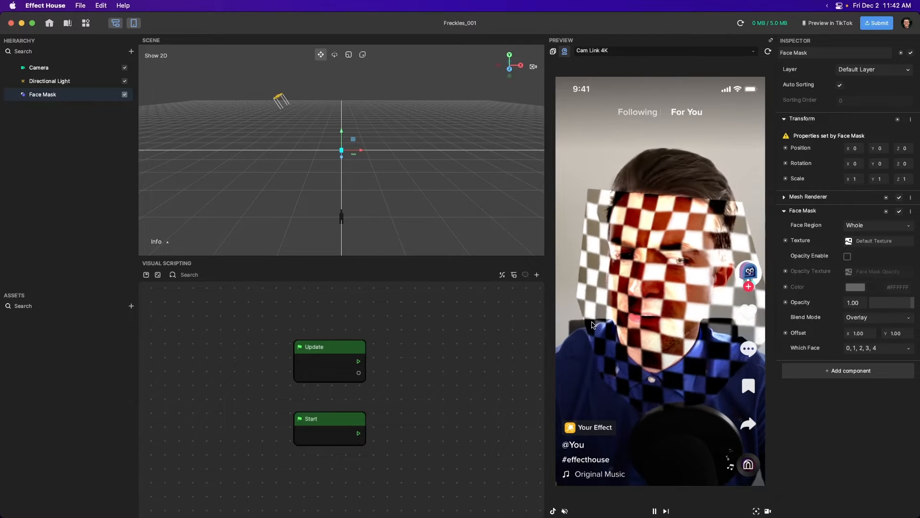
click(848, 256)
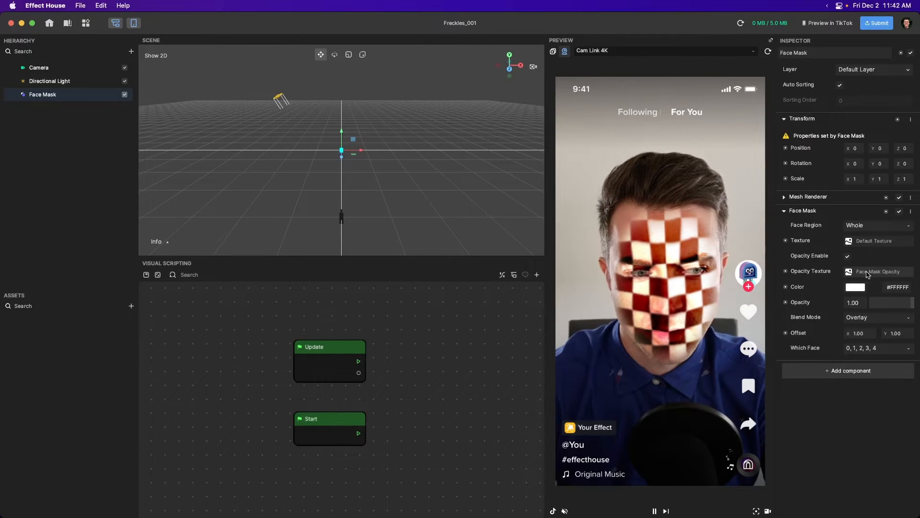
click(847, 256)
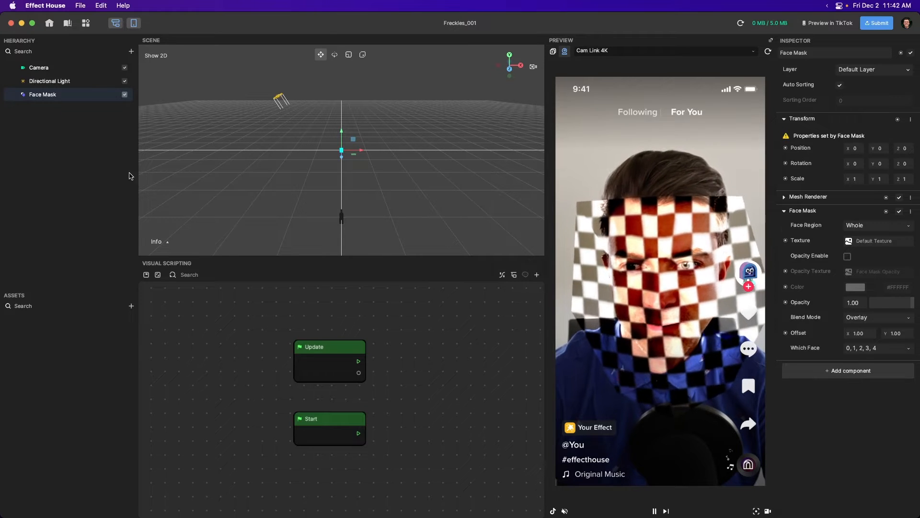
Disable the Face Mask object and add a 3D Face effect to the hierarchy
click(125, 94)
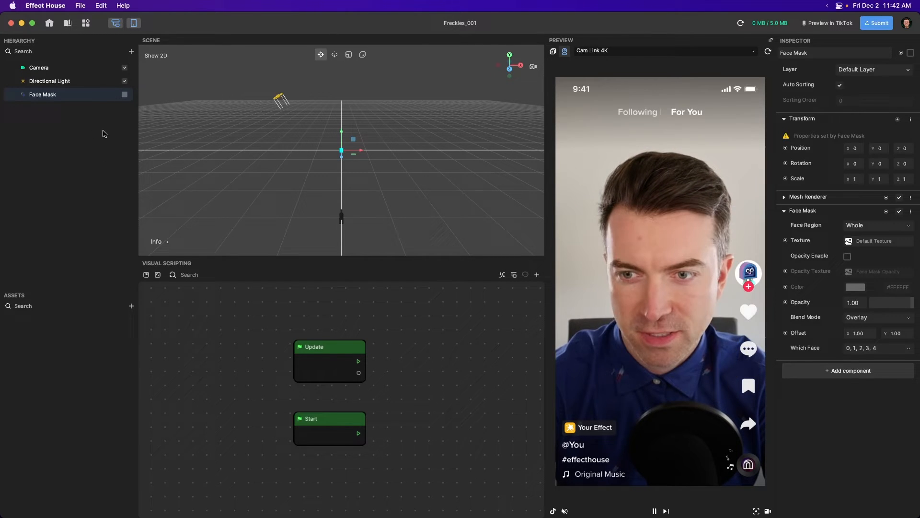
right_click(48, 123)
mouse_move(97, 194)
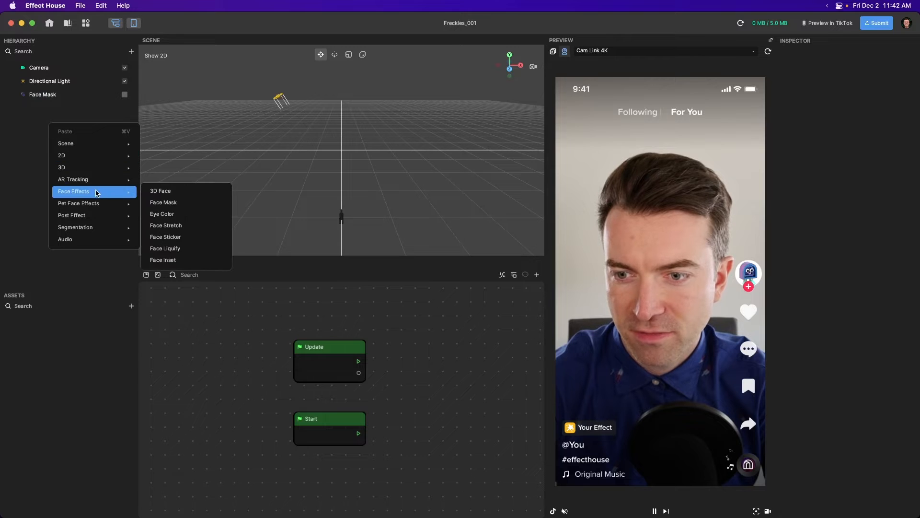
click(182, 193)
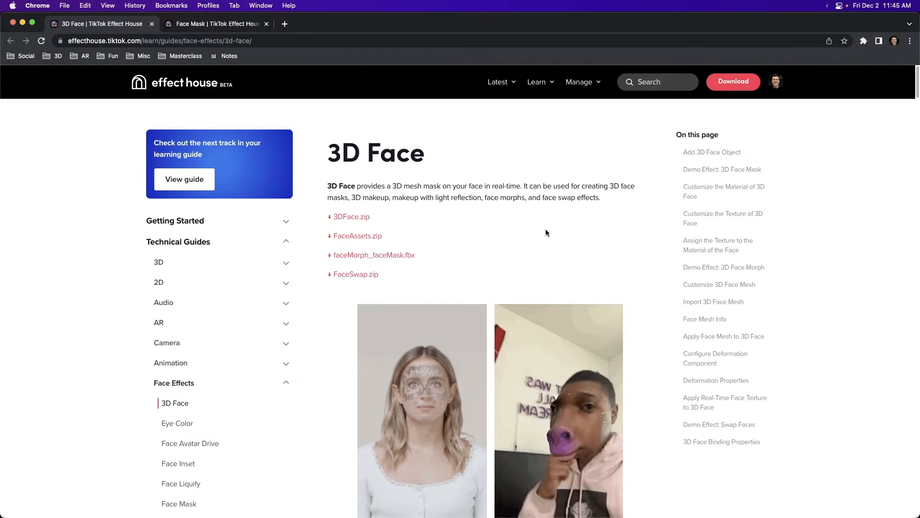
In Chrome, review the 3D Face and Face Mask guide pages of Effect House, including their downloadable template files
scroll(545, 229, down, 10)
scroll(551, 242, down, 5)
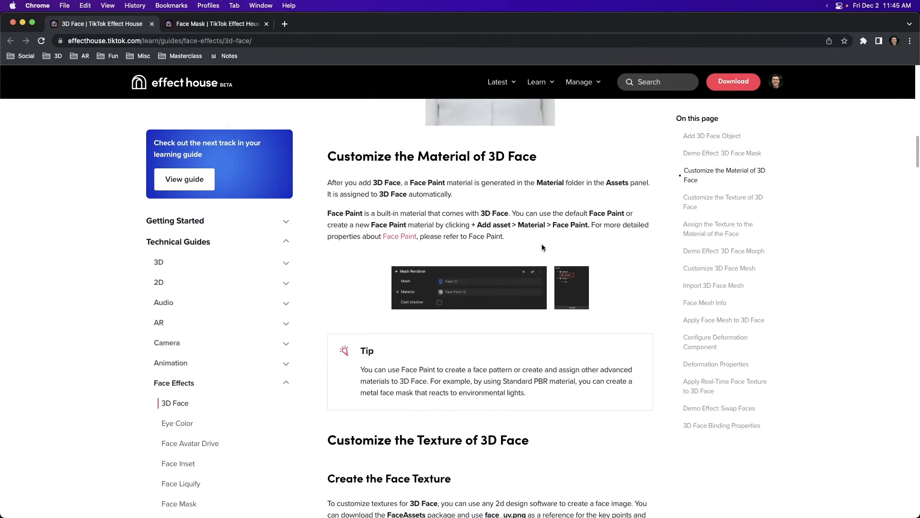
scroll(544, 242, up, 15)
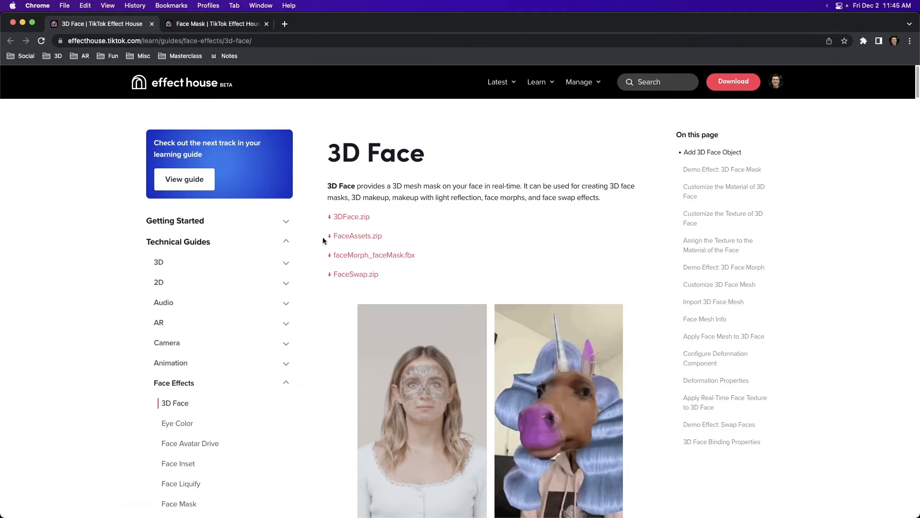
click(200, 26)
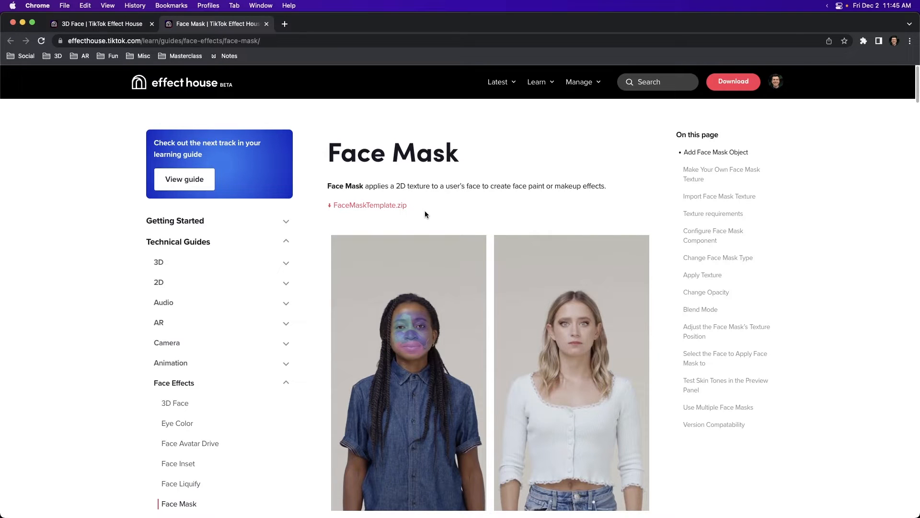
click(125, 24)
click(178, 27)
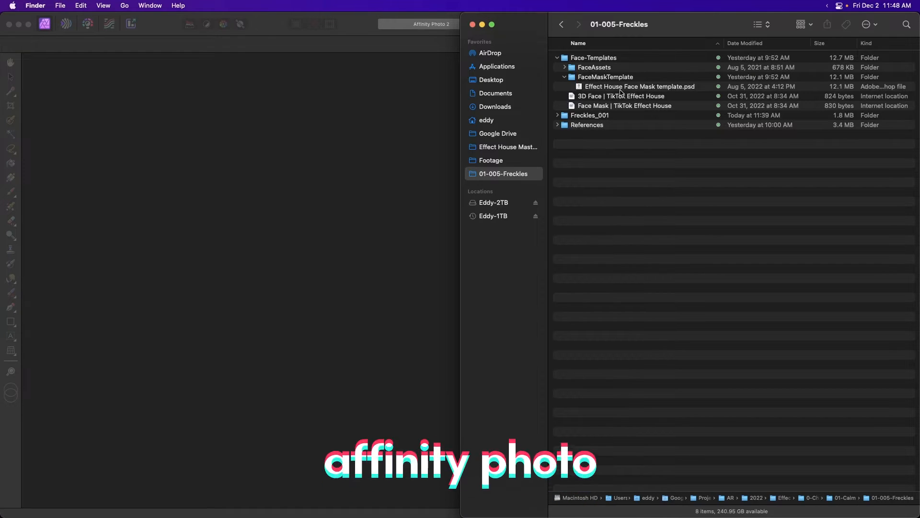
Open Effect House Face Mask template.psd from the FaceMaskTemplate folder in Affinity Photo
drag(590, 88, 253, 191)
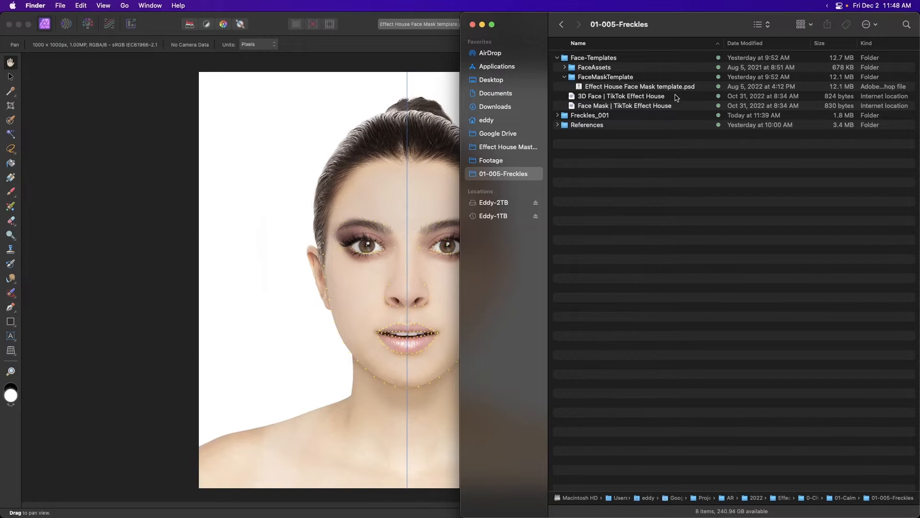
click(129, 176)
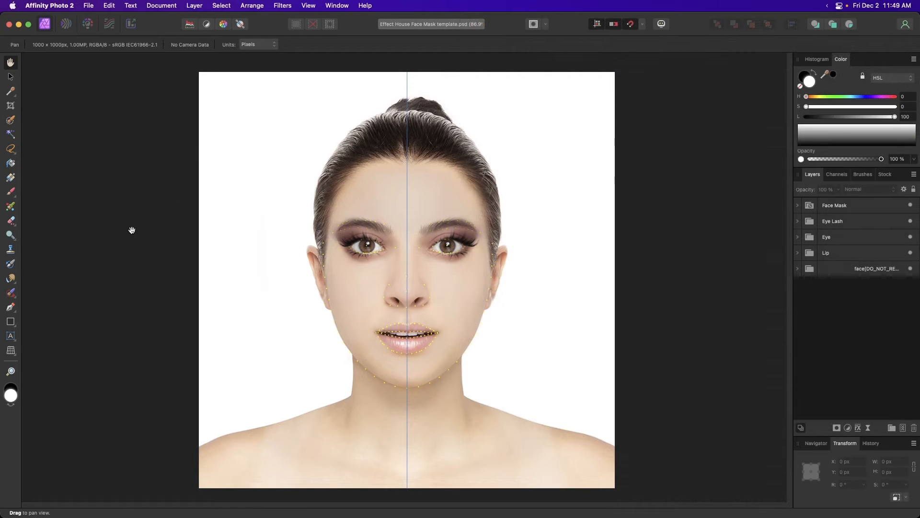
Launch PureRef and move its empty reference board over the edge of the Affinity Photo canvas
key(super+space)
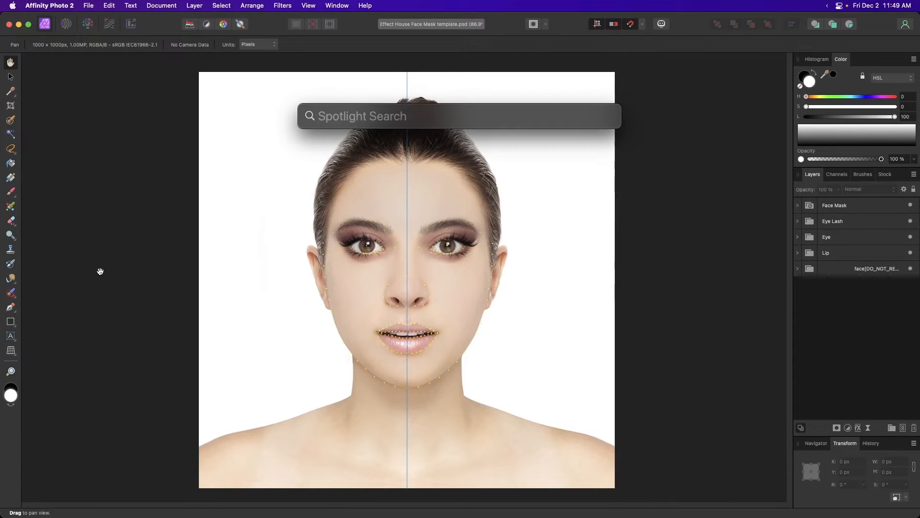
text(pureRef)
key(Return)
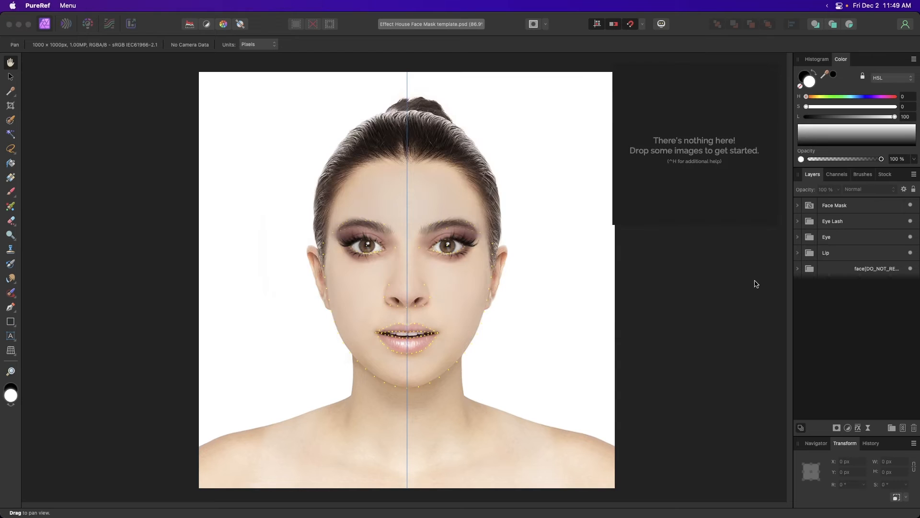
drag(698, 168, 663, 177)
Switch to Finder and preview the two portrait photos in the References folder
key(super+Tab)
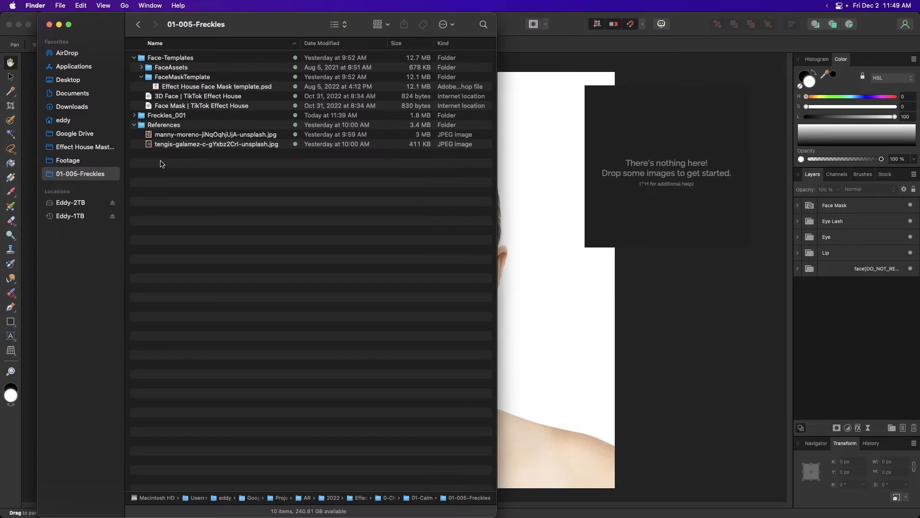
click(150, 137)
key(space)
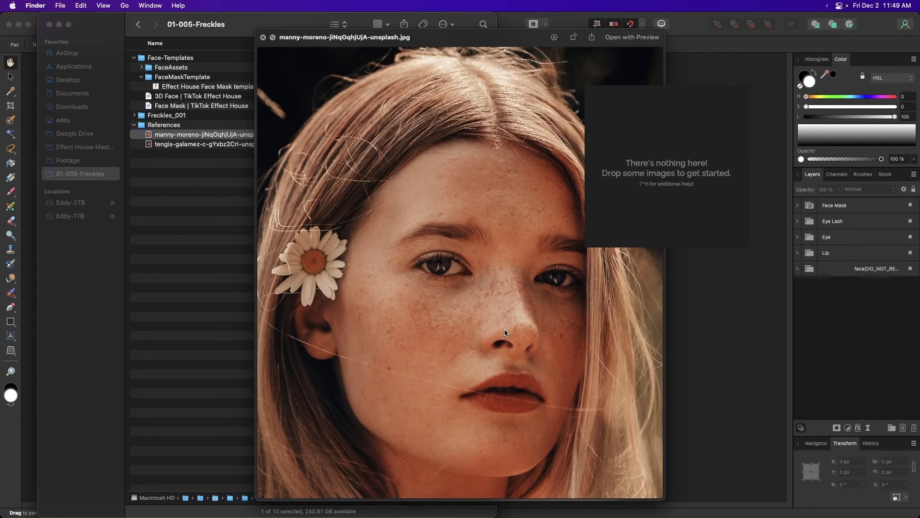
key(Down)
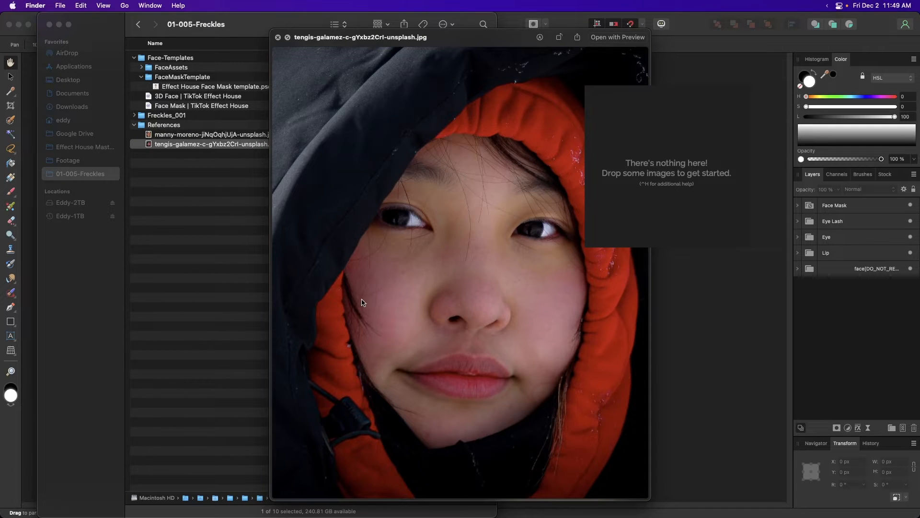
key(space)
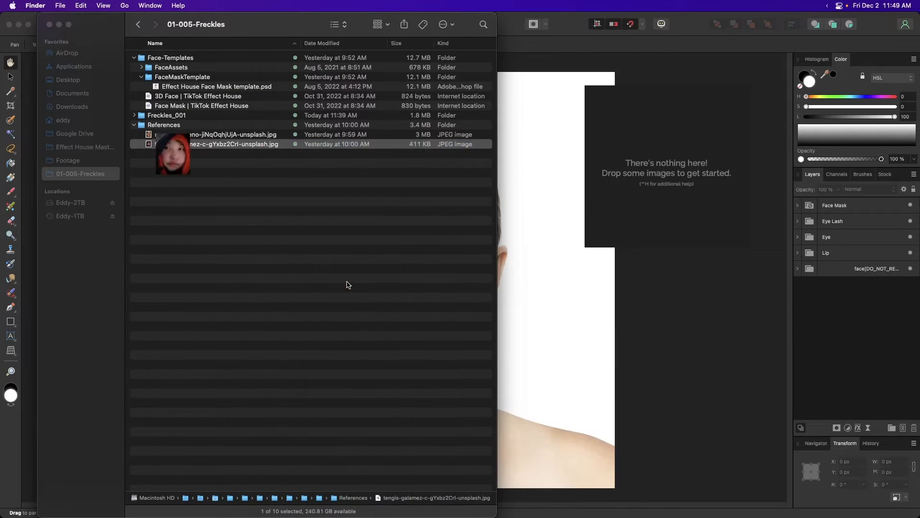
Add both portrait photos from the References folder to the PureRef board and arrange the board beside the template
drag(150, 135, 573, 169)
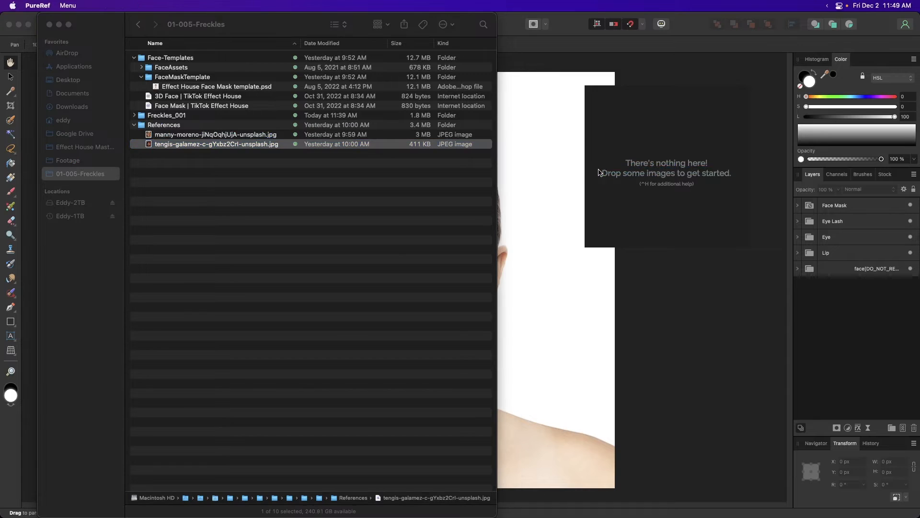
drag(634, 165, 628, 159)
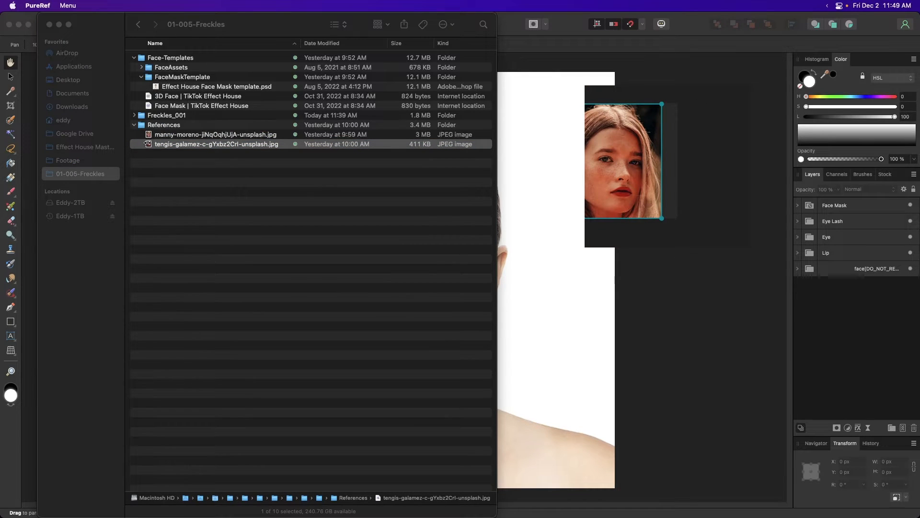
drag(150, 144, 700, 158)
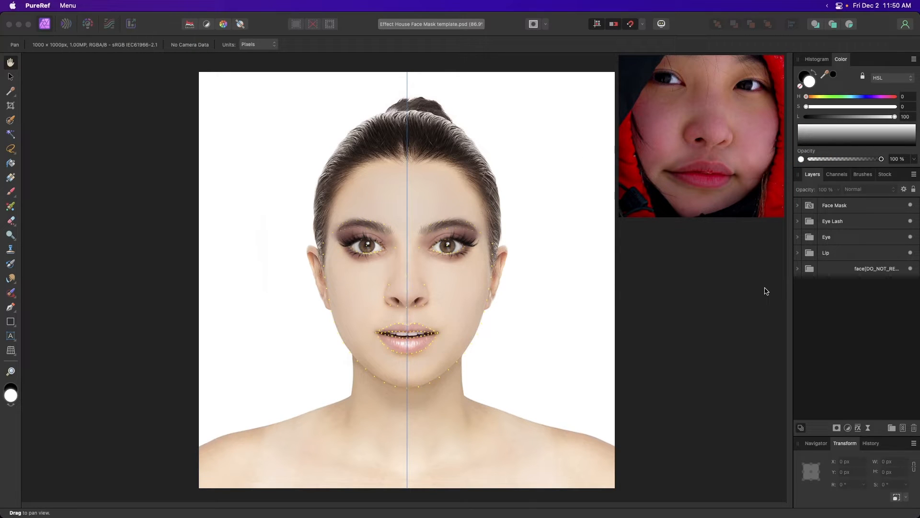
In Affinity Photo, hide the Face Mask, Eye Lash, Eye and Lip groups and the face landmark layer
click(911, 206)
click(911, 221)
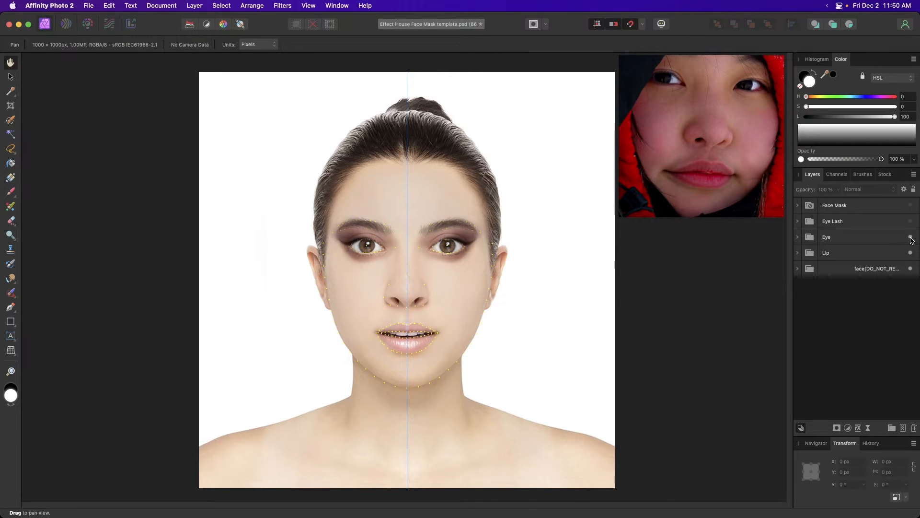
click(911, 238)
click(798, 269)
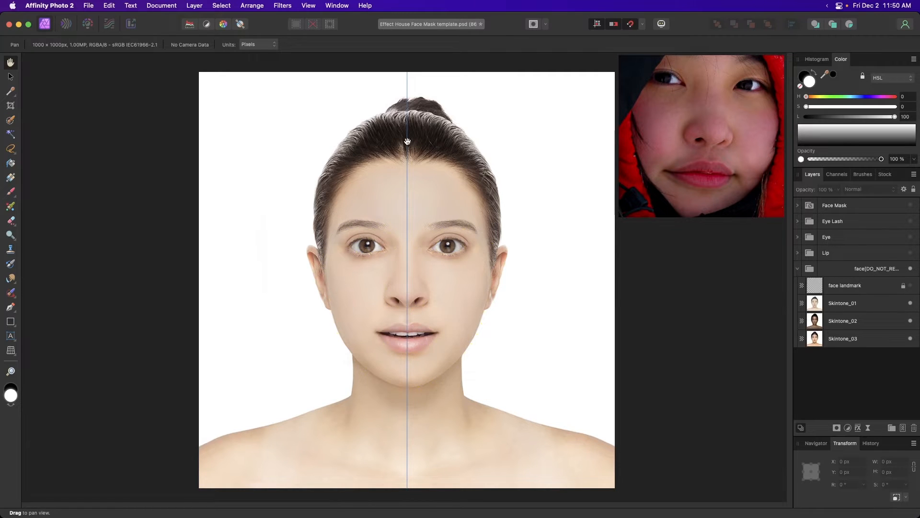
Collapse the face group and add a new pixel layer above the Face Mask group
click(798, 270)
click(903, 428)
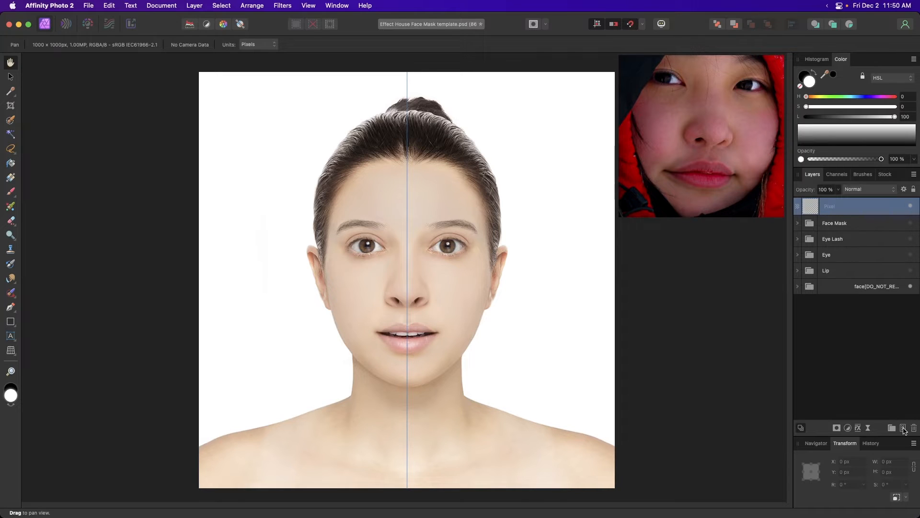
Rename the new pixel layer as Blush
double_click(832, 208)
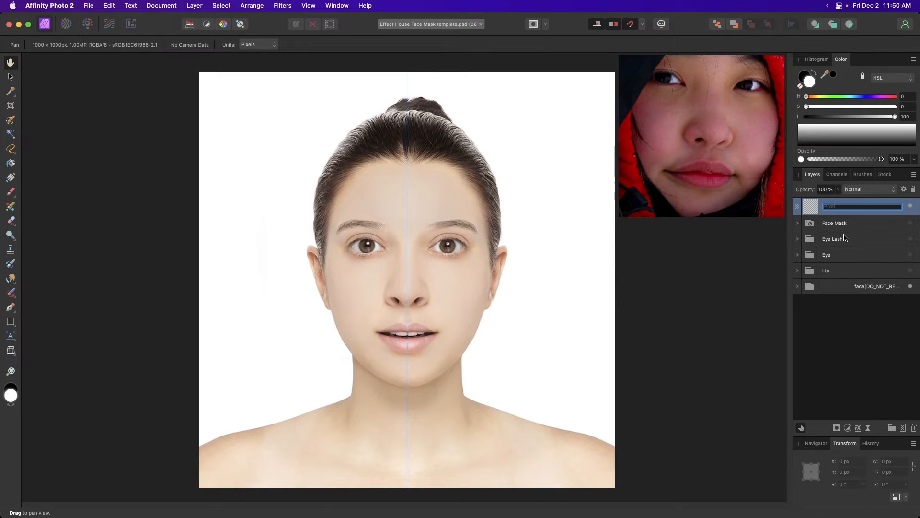
text(Blush)
key(Return)
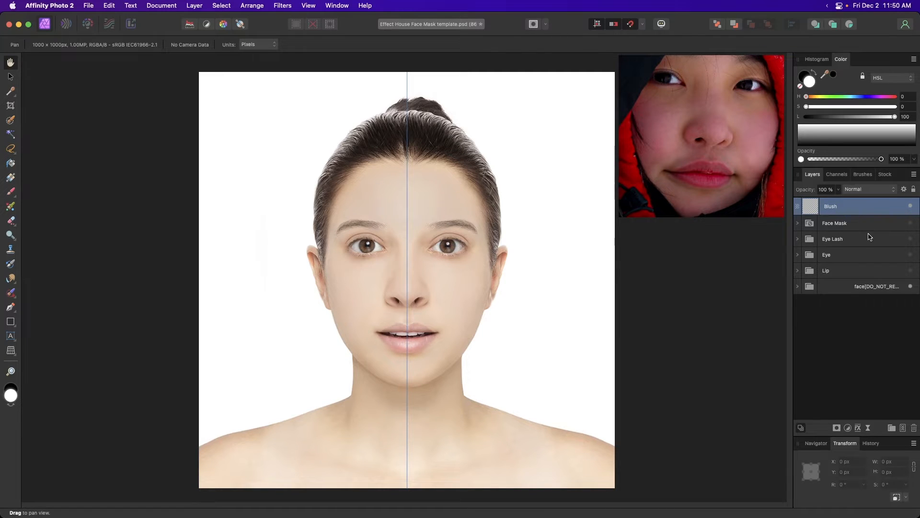
Pick the soft 128 px Basic brush for the Paint Brush tool and make black the active colour
click(863, 174)
scroll(863, 271, down, 3)
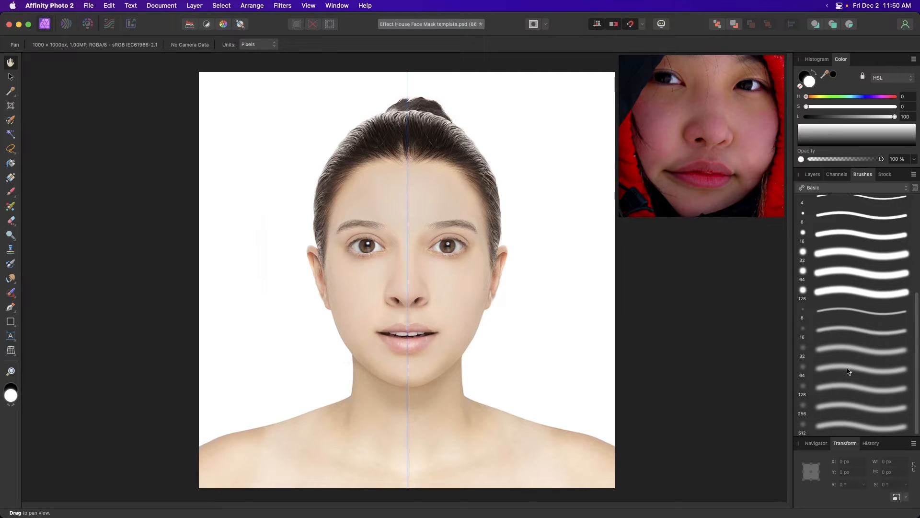
click(849, 390)
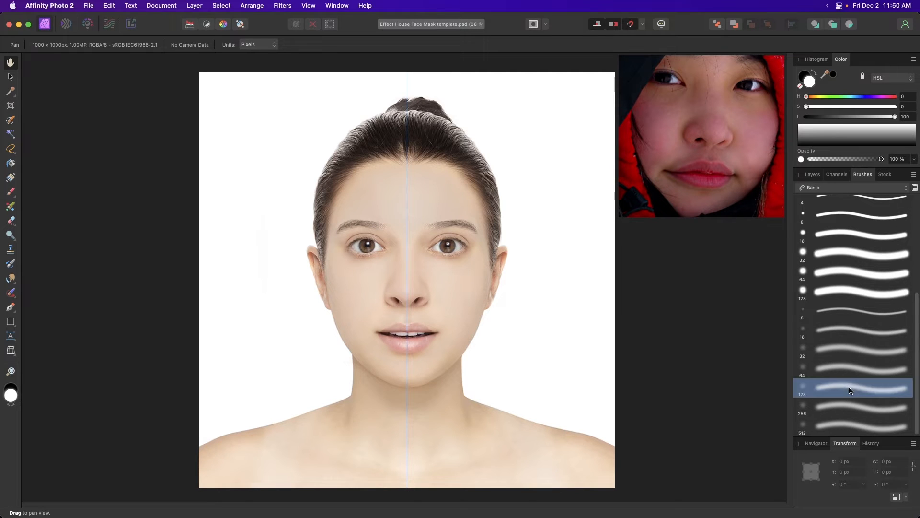
key(b)
key(x)
Try a black brush stroke on the cheek and undo it
click(363, 279)
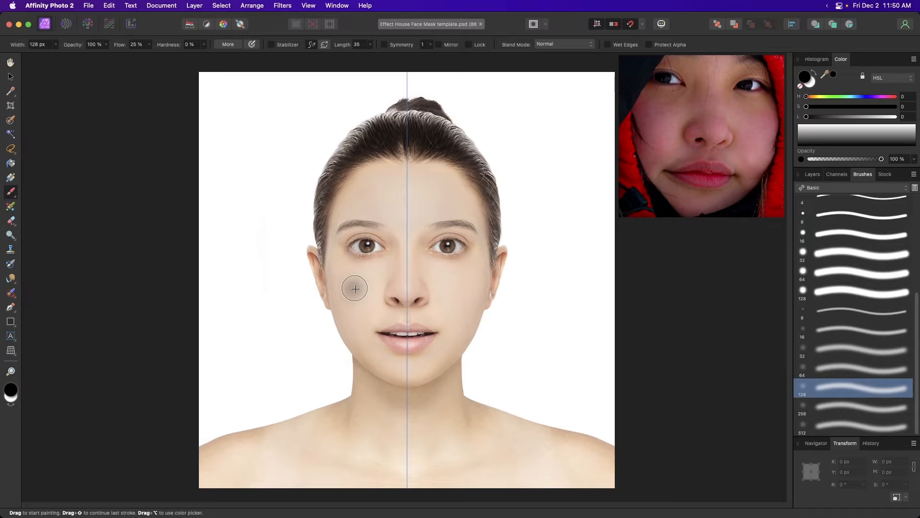
mouse_move(362, 285)
mouse_down()
mouse_move(331, 285)
mouse_move(322, 274)
mouse_move(329, 287)
mouse_move(360, 286)
mouse_move(361, 267)
mouse_up()
key(super+z)
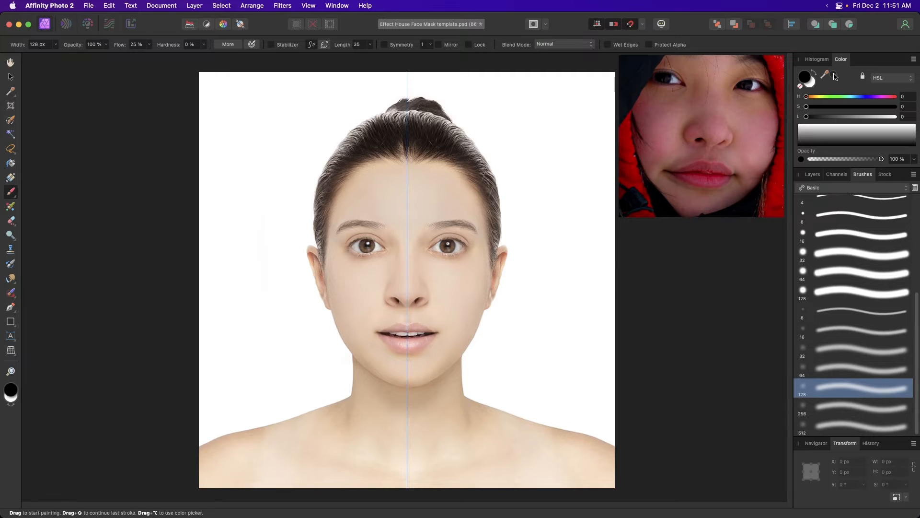
Sample the skin tone from the cheek and adjust it to a reddish orange with H 10, S 72, L 57
drag(834, 76, 357, 287)
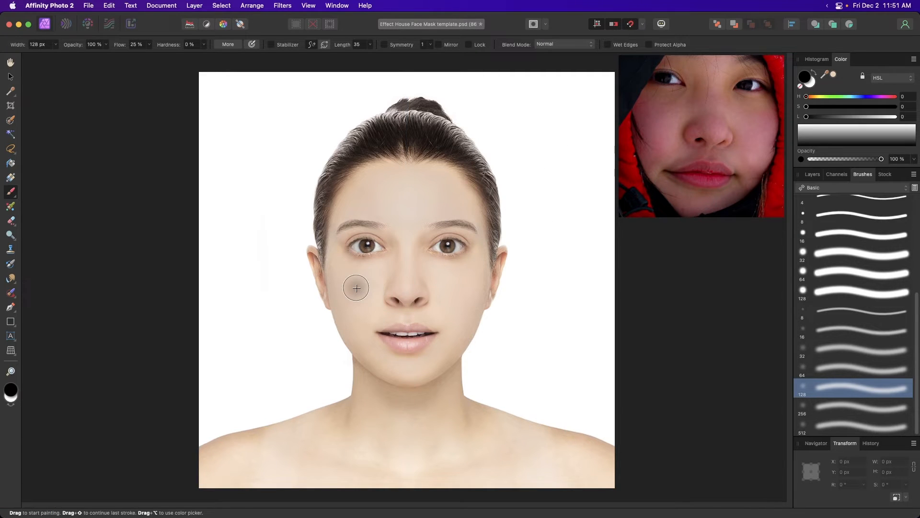
key(super+semicolon)
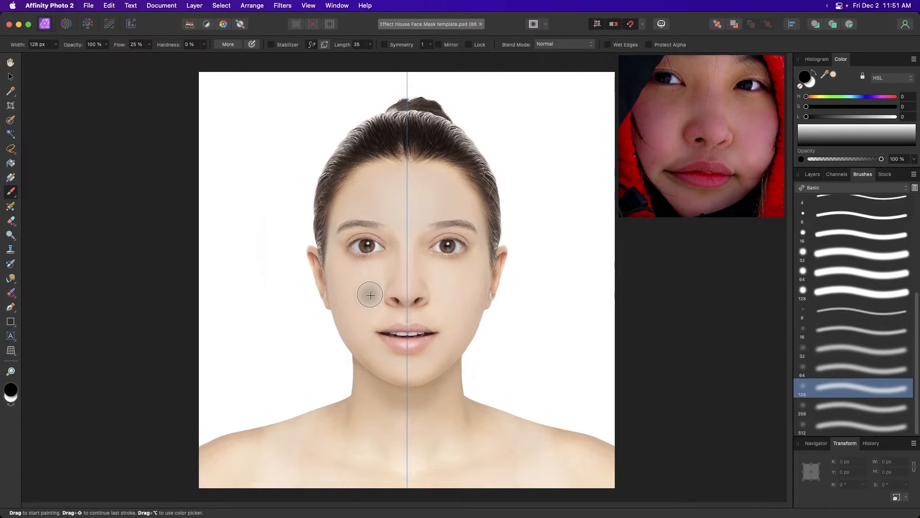
click(835, 77)
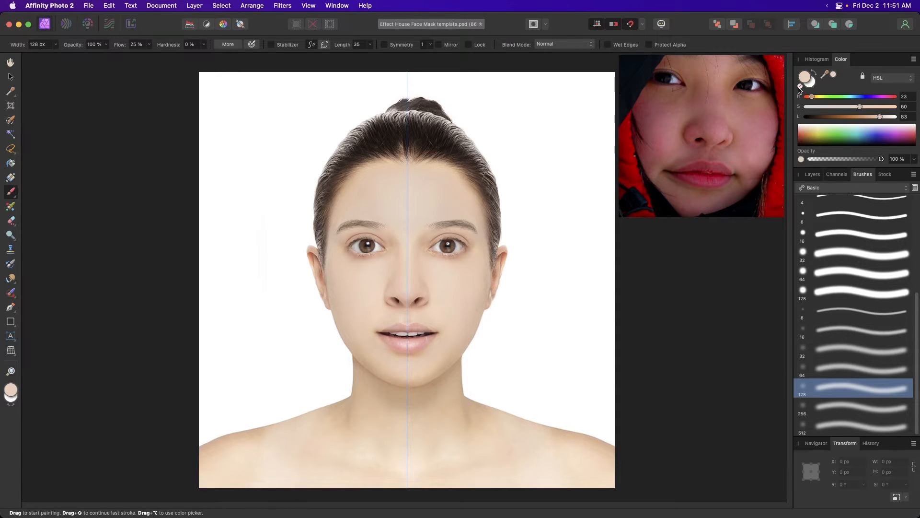
mouse_move(880, 119)
mouse_down()
mouse_move(858, 118)
mouse_move(870, 107)
mouse_up()
drag(812, 98, 810, 99)
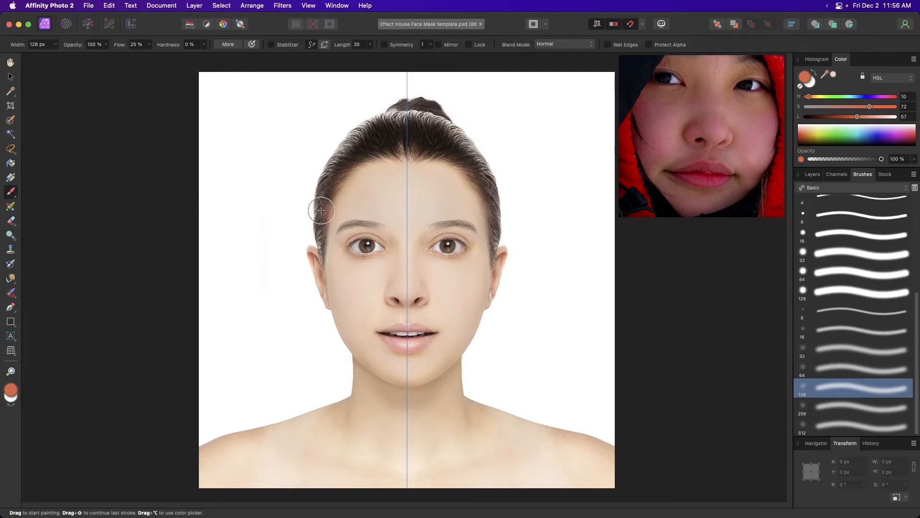
Try a blush stroke on the face at full brush opacity and undo it
key(super+equal)
key(super+equal)
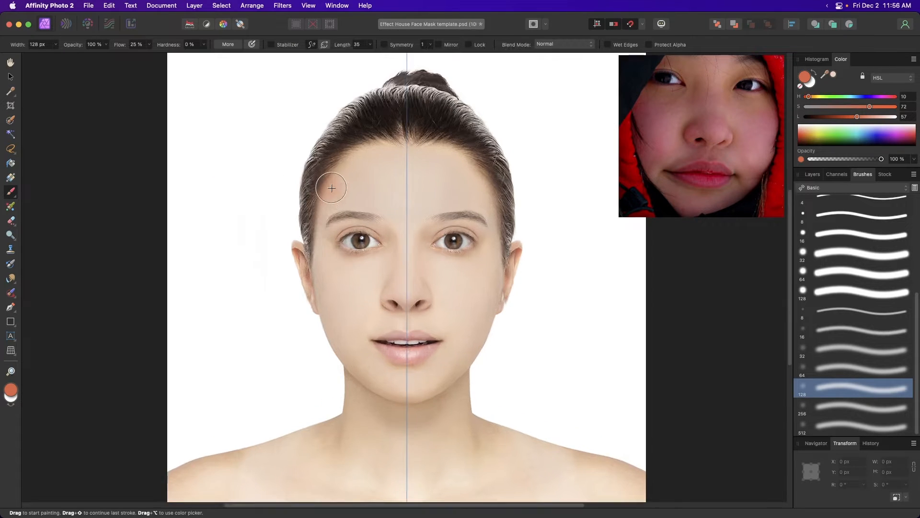
mouse_move(318, 276)
mouse_down()
mouse_move(323, 308)
mouse_move(313, 270)
mouse_move(372, 264)
mouse_move(307, 266)
mouse_move(293, 235)
mouse_move(331, 351)
mouse_move(362, 304)
mouse_move(335, 331)
mouse_move(313, 331)
mouse_move(298, 251)
mouse_move(319, 260)
mouse_move(373, 253)
mouse_move(356, 352)
mouse_move(330, 346)
mouse_move(303, 303)
mouse_move(298, 229)
mouse_up()
key(super+z)
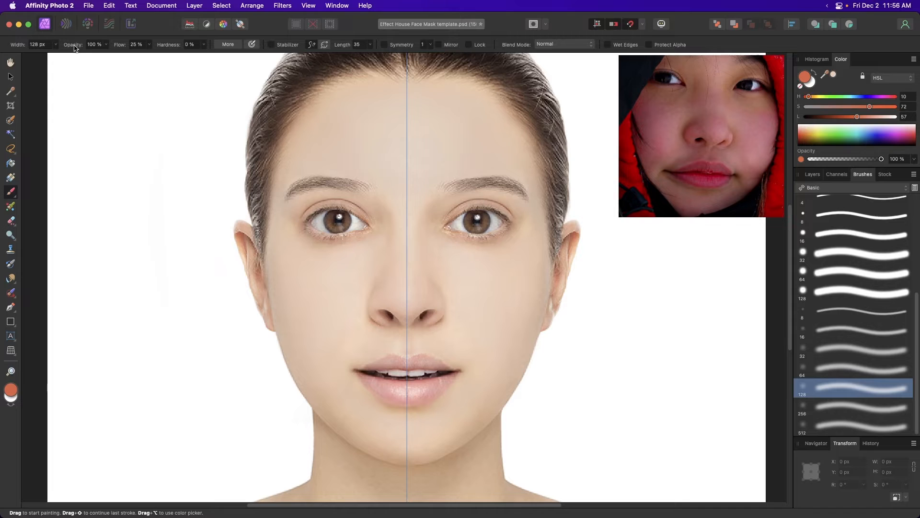
Lower the brush opacity to 31% and test it on the cheek, undoing the stroke
drag(76, 48, 40, 51)
mouse_move(360, 270)
mouse_down()
mouse_move(328, 263)
mouse_move(292, 265)
mouse_move(294, 289)
mouse_move(322, 316)
mouse_move(323, 360)
mouse_move(301, 286)
mouse_move(326, 253)
mouse_move(311, 265)
mouse_move(347, 330)
mouse_move(338, 376)
mouse_move(300, 331)
mouse_move(320, 274)
mouse_move(324, 283)
mouse_move(299, 302)
mouse_move(322, 334)
mouse_move(317, 263)
mouse_move(324, 316)
mouse_move(253, 329)
mouse_up()
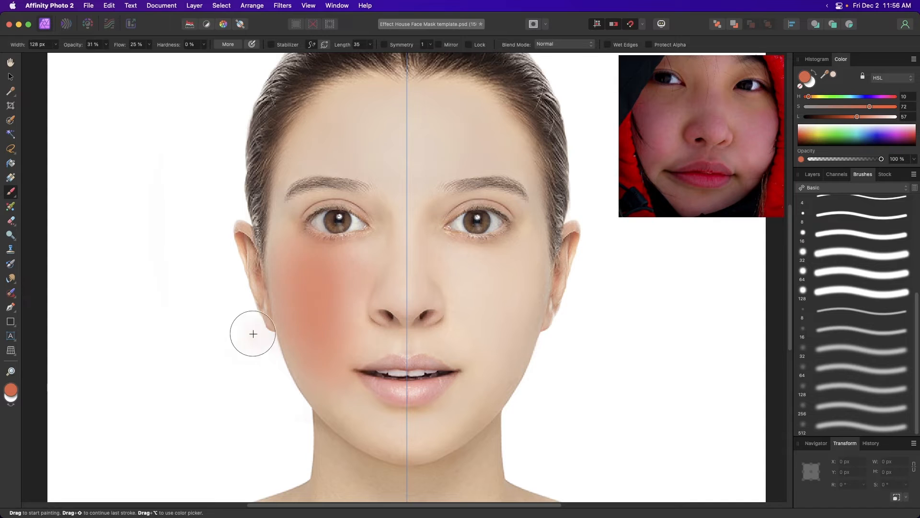
key(super+z)
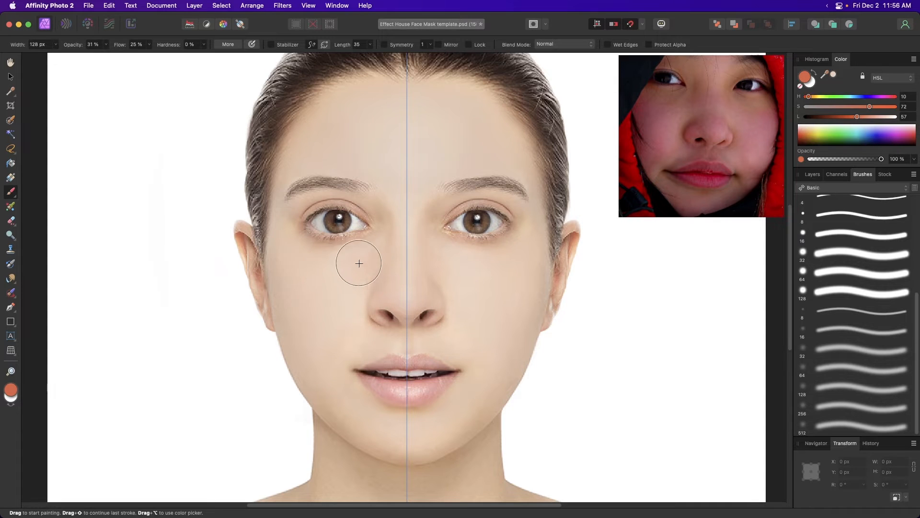
Turn on brush symmetry and rotate its axis to run vertically along the face's centre line, undoing the stray strokes
click(383, 45)
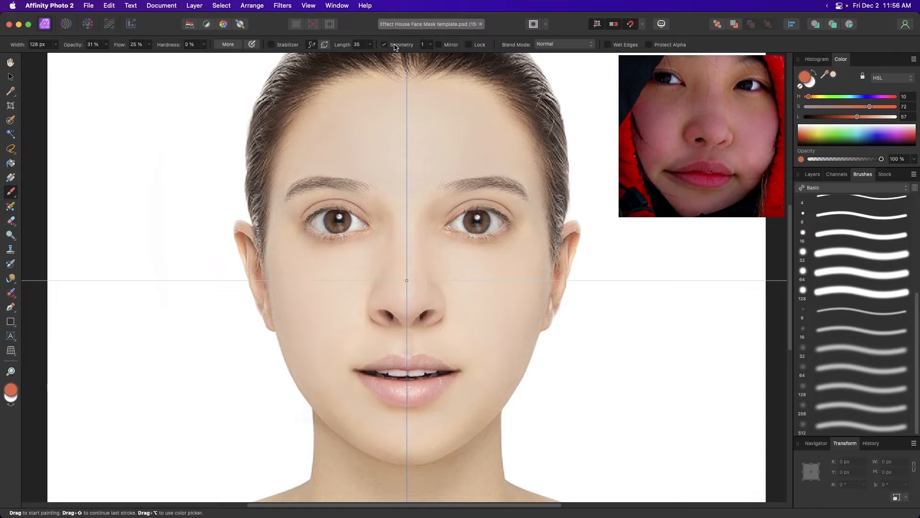
mouse_move(716, 281)
mouse_down()
mouse_move(763, 290)
mouse_move(696, 283)
mouse_up()
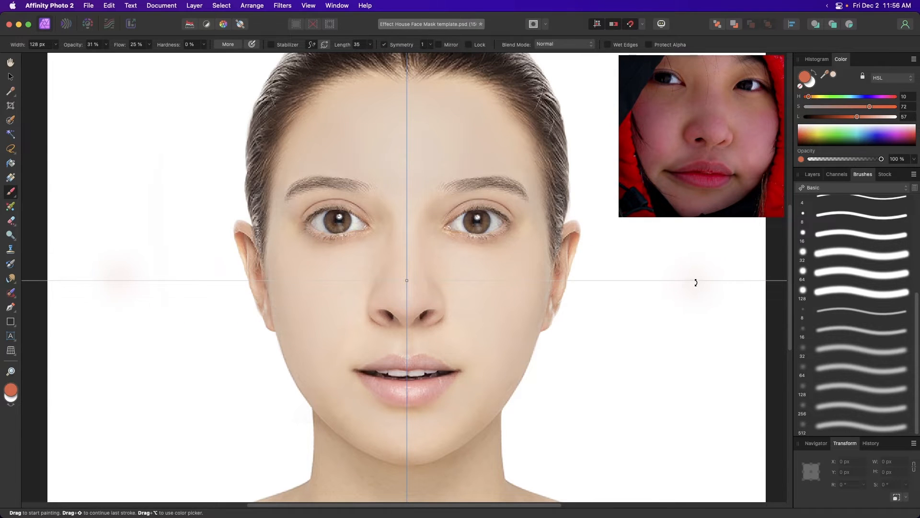
mouse_move(495, 332)
mouse_down()
mouse_move(493, 373)
mouse_move(464, 357)
mouse_move(484, 341)
mouse_move(483, 354)
mouse_move(503, 353)
mouse_up()
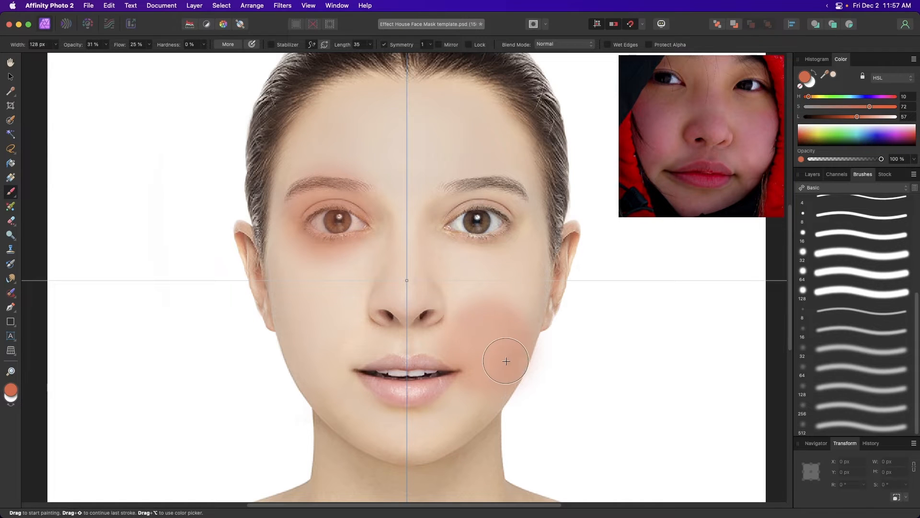
key(super+z)
key(super+z)
drag(646, 285, 710, 273)
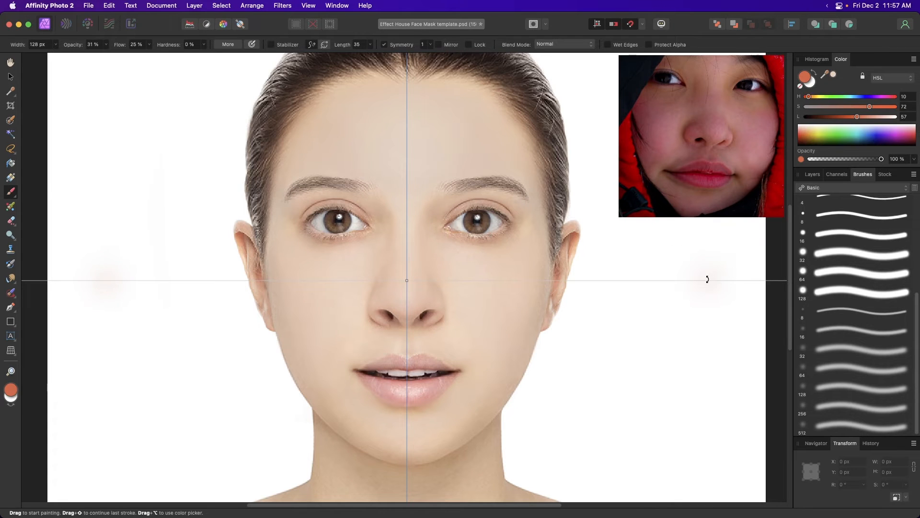
key(super+z)
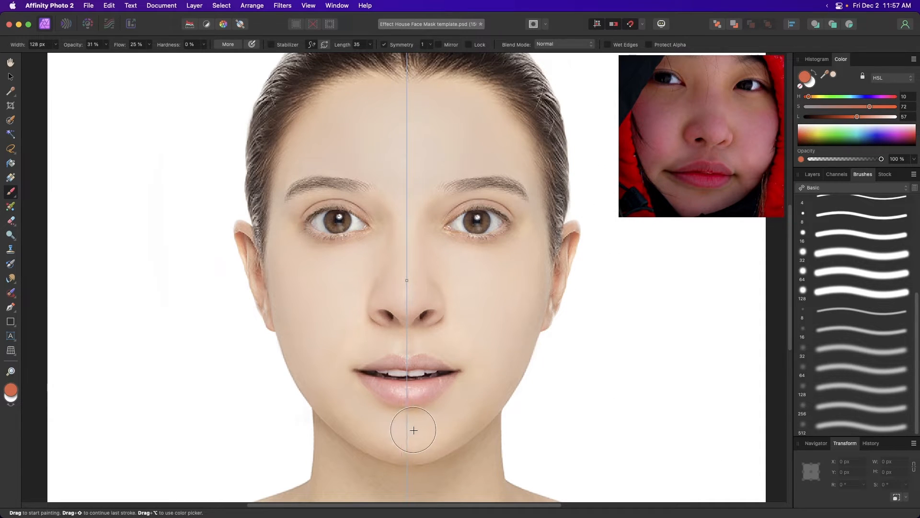
Turn on Mirror for the brush symmetry and undo the test strokes on the cheeks
mouse_move(363, 294)
mouse_down()
mouse_move(338, 271)
mouse_move(329, 308)
mouse_move(346, 312)
mouse_move(316, 315)
mouse_move(307, 288)
mouse_move(338, 269)
mouse_move(349, 358)
mouse_move(331, 340)
mouse_move(342, 427)
mouse_move(315, 310)
mouse_move(342, 390)
mouse_move(340, 346)
mouse_move(354, 386)
mouse_move(337, 259)
mouse_move(357, 379)
mouse_up()
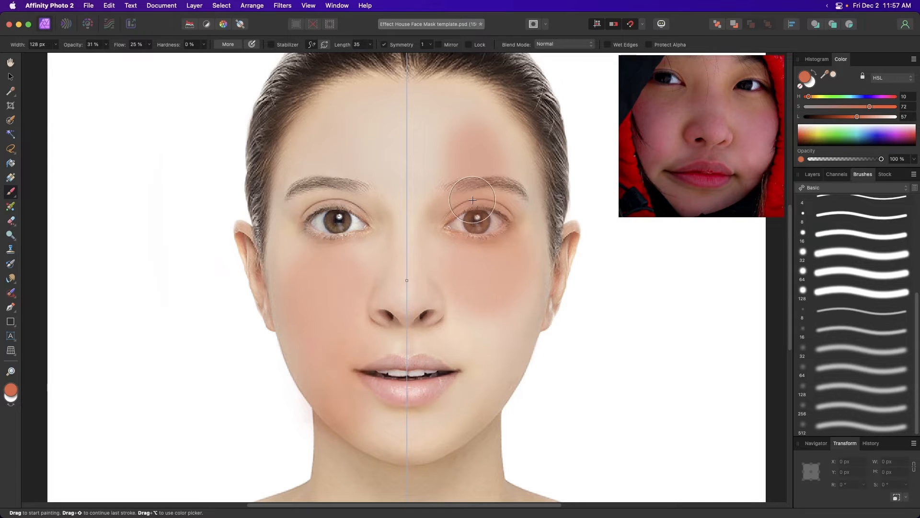
key(super+z)
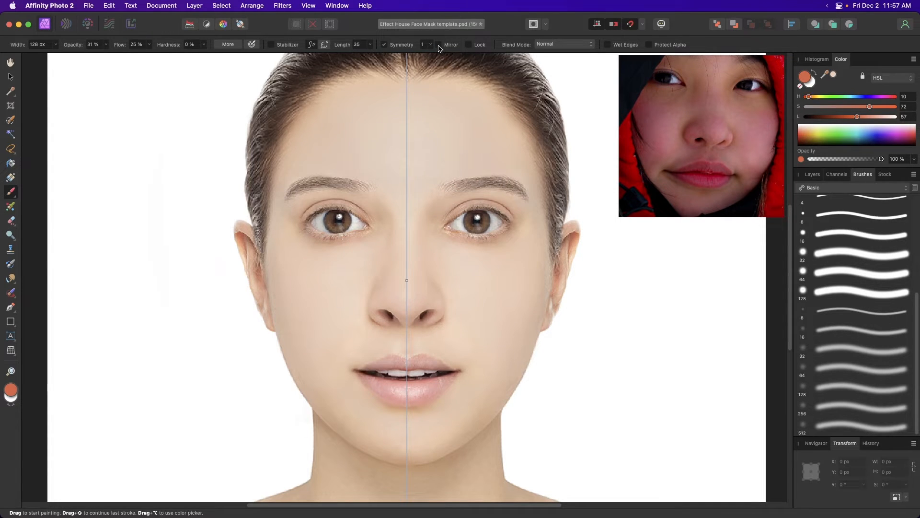
click(439, 45)
mouse_move(345, 269)
mouse_down()
mouse_move(325, 308)
mouse_move(340, 316)
mouse_move(349, 302)
mouse_up()
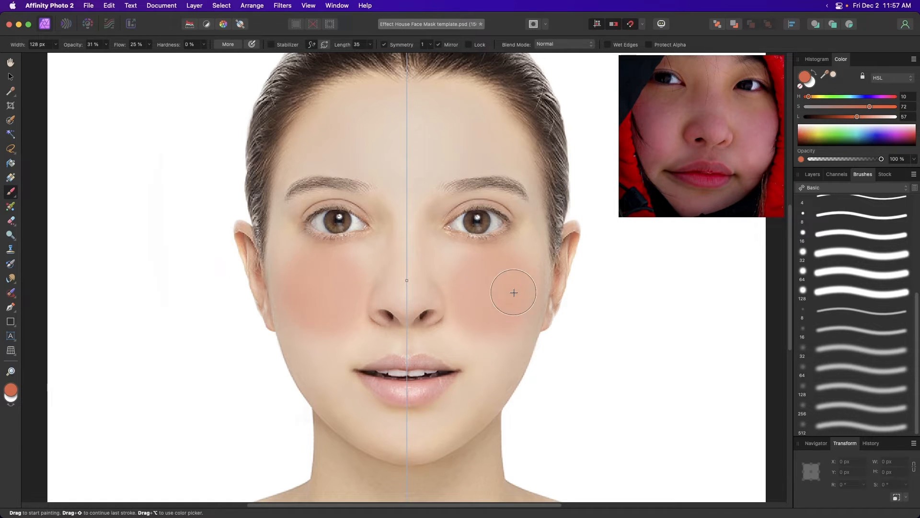
key(super+z)
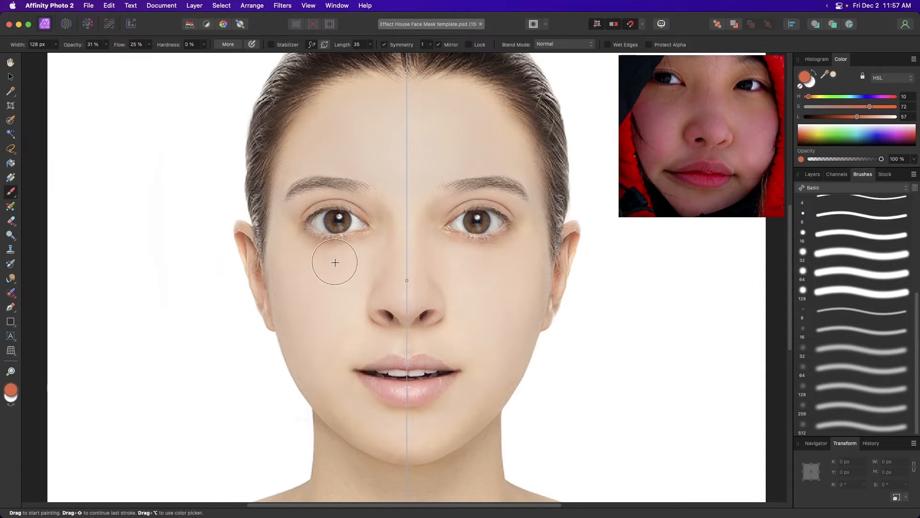
Paint mirrored blush over both cheeks and the nose, refining the area below the eyes with the brush reduced to 88.7 px
mouse_move(332, 264)
mouse_down()
mouse_move(320, 334)
mouse_move(302, 330)
mouse_move(326, 244)
mouse_move(314, 280)
mouse_move(424, 273)
mouse_move(391, 302)
mouse_move(387, 235)
mouse_up()
key([)
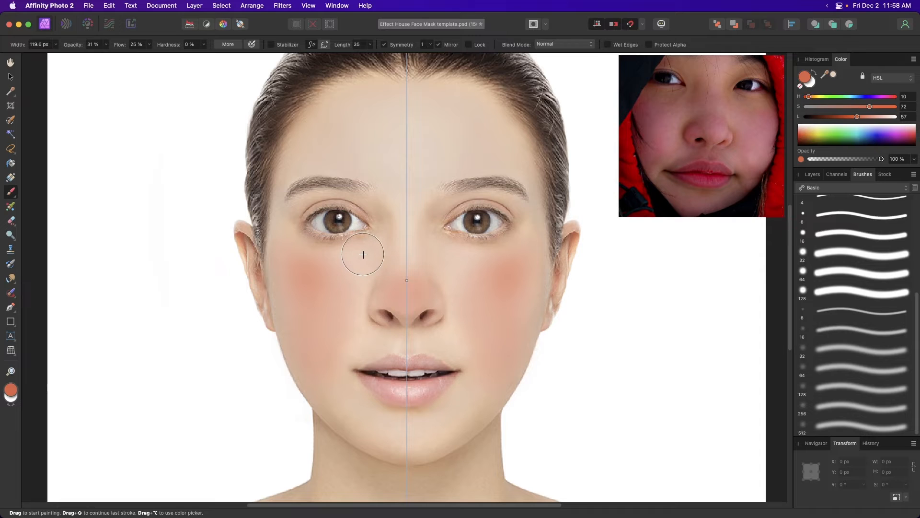
key(])
key(])
key(])
key([)
key([)
key([)
key([)
key([)
key([)
mouse_move(331, 268)
mouse_down()
mouse_move(407, 248)
mouse_move(401, 272)
mouse_move(401, 257)
mouse_up()
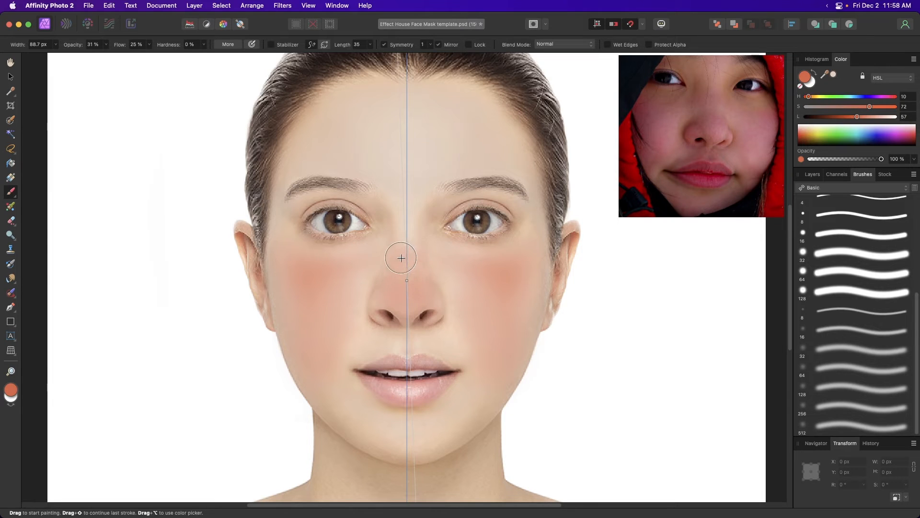
Lock the symmetry axis and add more blush to the cheeks and chin, reducing the brush to 75.4 px
click(401, 110)
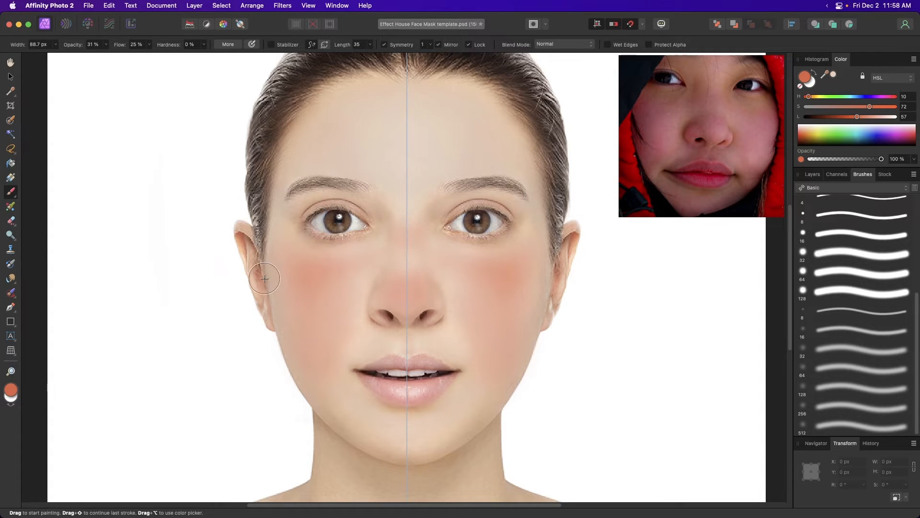
mouse_move(343, 328)
mouse_down()
mouse_move(311, 289)
mouse_move(302, 335)
mouse_move(302, 318)
mouse_up()
key([)
drag(359, 415, 383, 426)
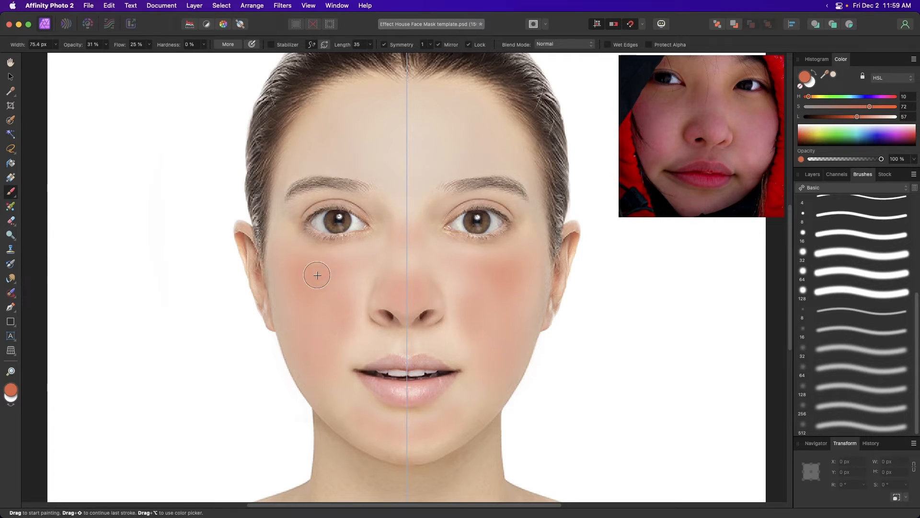
mouse_move(318, 275)
mouse_down()
mouse_move(333, 270)
mouse_move(304, 287)
mouse_move(324, 309)
mouse_up()
Smooth the blush on the cheeks with an enlarged Smudge brush
click(11, 279)
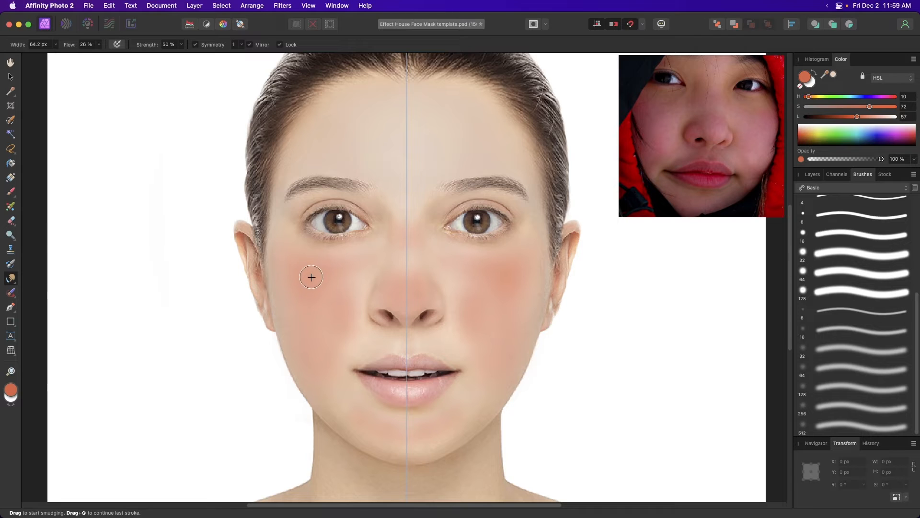
key(bracketright)
key(bracketright)
key(bracketright)
mouse_move(321, 268)
mouse_down()
mouse_move(289, 264)
mouse_move(333, 354)
mouse_move(323, 329)
mouse_move(331, 296)
mouse_move(322, 288)
mouse_move(351, 331)
mouse_move(311, 299)
mouse_move(319, 296)
mouse_move(313, 322)
mouse_move(338, 310)
mouse_move(315, 308)
mouse_up()
mouse_move(525, 307)
mouse_down()
mouse_move(474, 288)
mouse_move(481, 338)
mouse_move(532, 306)
mouse_move(491, 266)
mouse_move(506, 323)
mouse_up()
mouse_move(356, 282)
mouse_down()
mouse_move(319, 322)
mouse_move(329, 295)
mouse_move(343, 292)
mouse_move(339, 307)
mouse_move(362, 324)
mouse_move(321, 310)
mouse_move(309, 290)
mouse_move(317, 325)
mouse_move(313, 287)
mouse_move(321, 289)
mouse_move(287, 256)
mouse_move(298, 281)
mouse_move(303, 250)
mouse_move(351, 281)
mouse_move(332, 307)
mouse_move(365, 321)
mouse_move(352, 276)
mouse_move(363, 340)
mouse_move(347, 263)
mouse_up()
Set the smudge strength to 57% and try two smudge strokes over the cheek, undoing both
drag(159, 46, 176, 46)
mouse_move(347, 267)
mouse_down()
mouse_move(357, 329)
mouse_move(330, 347)
mouse_move(304, 405)
mouse_move(288, 410)
mouse_up()
key(super+z)
mouse_move(316, 280)
mouse_down()
mouse_move(176, 299)
mouse_move(128, 244)
mouse_move(147, 128)
mouse_move(210, 267)
mouse_up()
key(super+z)
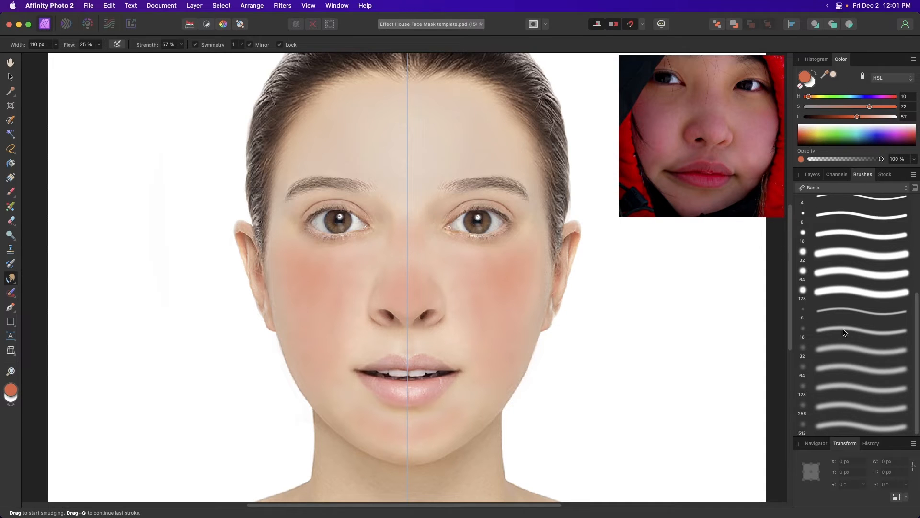
Choose the soft 64 px brush for smudging, enlarge it to 97.3 px and blend the blush on the cheeks and chin
click(846, 371)
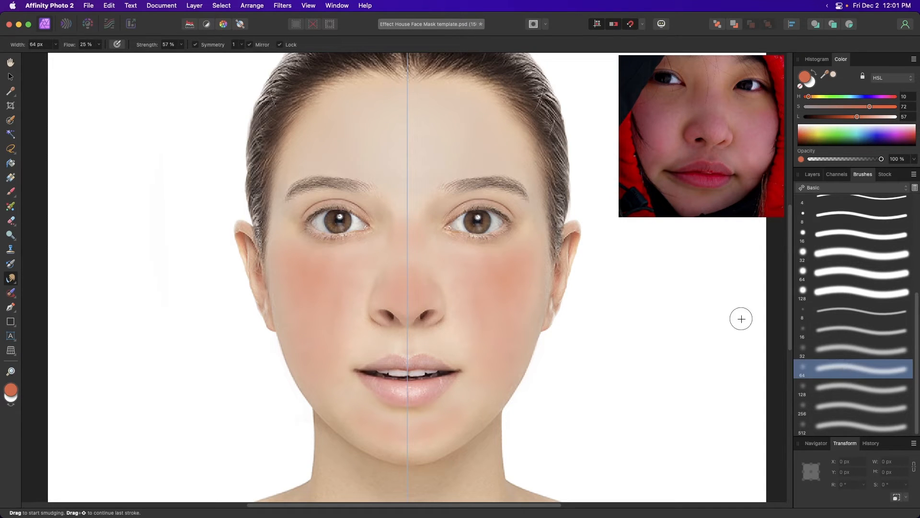
key(bracketright)
key(bracketright)
mouse_move(346, 273)
mouse_down()
mouse_move(321, 300)
mouse_move(344, 269)
mouse_move(337, 331)
mouse_move(339, 324)
mouse_move(326, 324)
mouse_move(323, 351)
mouse_move(291, 282)
mouse_move(358, 305)
mouse_up()
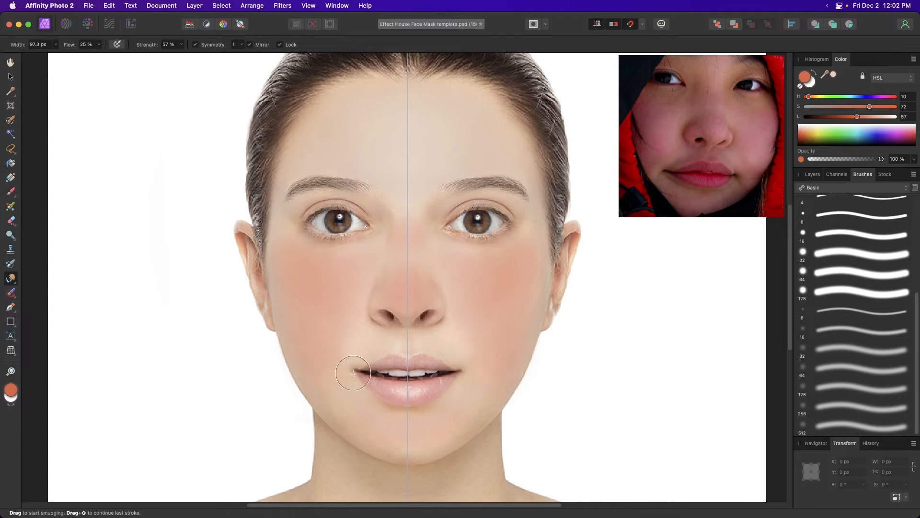
Toggle the Blush layer's visibility to compare the face with and without the blush, leaving the layer hidden
click(814, 176)
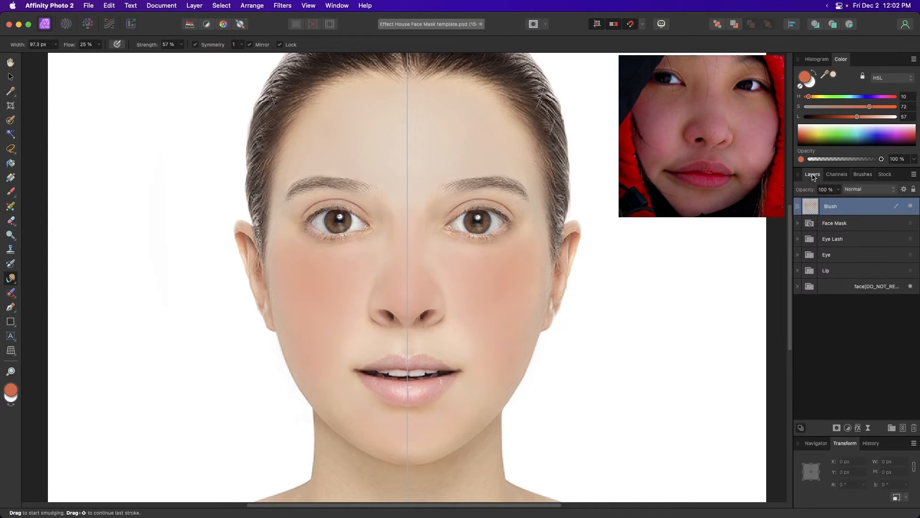
click(911, 207)
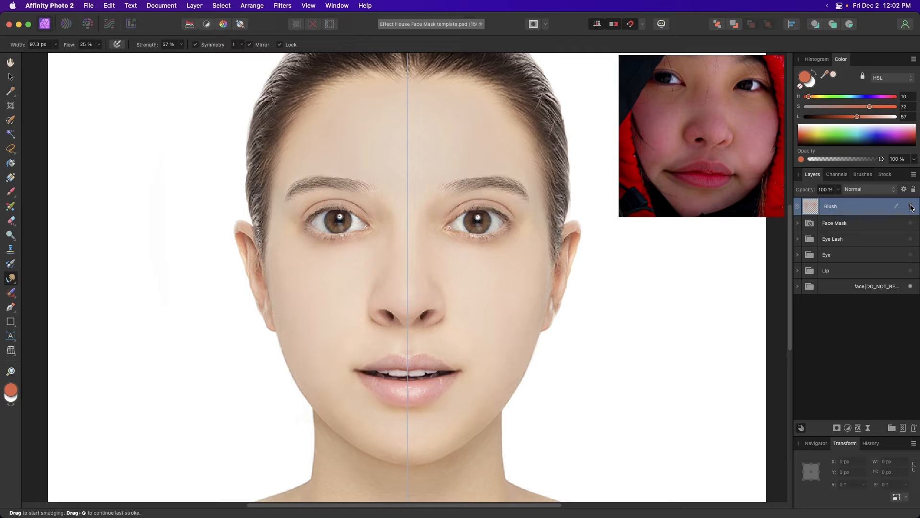
click(911, 207)
click(911, 208)
click(911, 207)
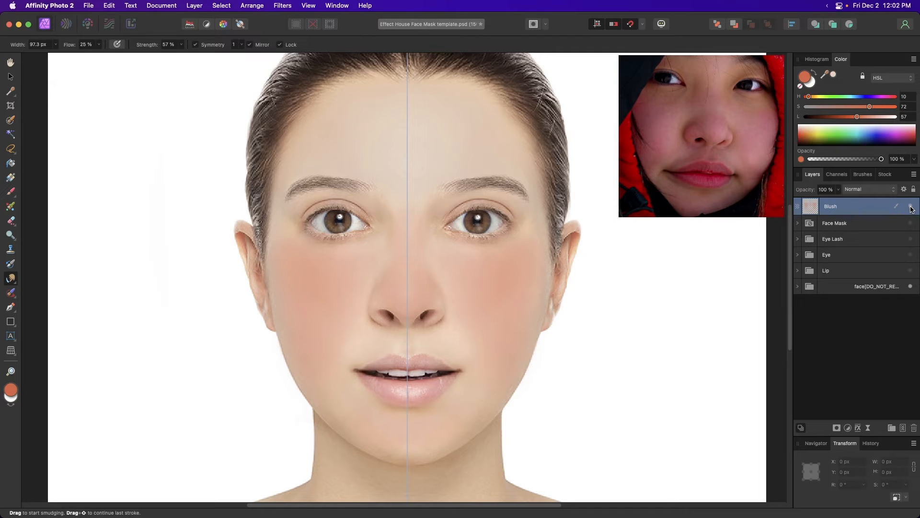
click(911, 207)
click(911, 207)
click(911, 206)
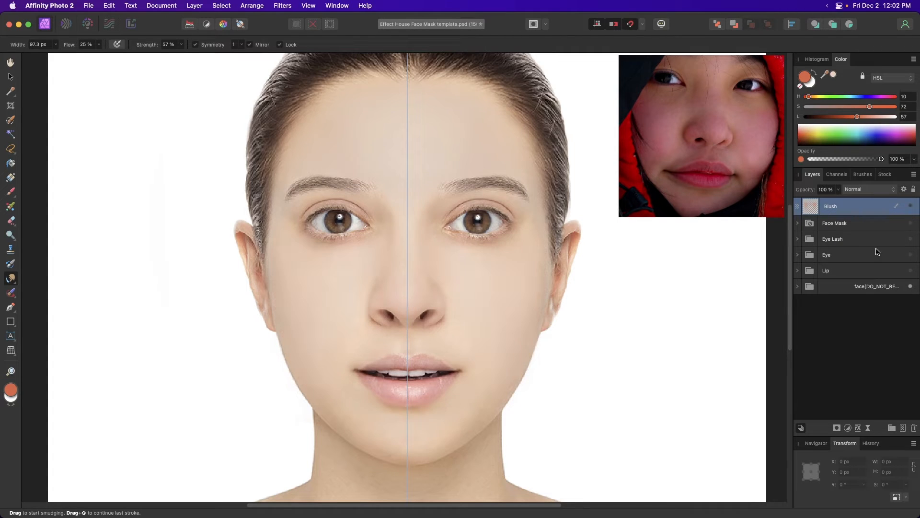
Add a new pixel layer above Blush and name it Freckles
click(858, 333)
click(903, 428)
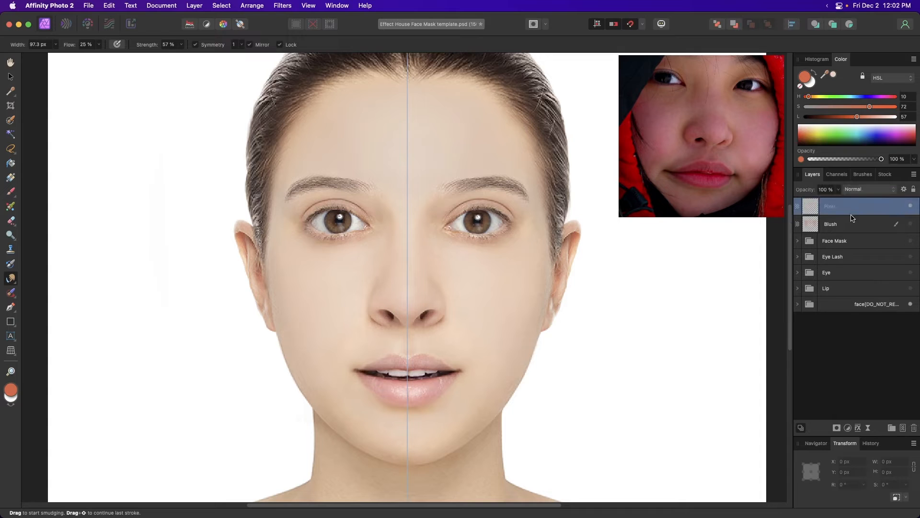
text(Freckles)
key(Return)
Choose a brush, switch to the Paint Brush and undo a test stroke on the cheeks of the Freckles layer
key(super+equal)
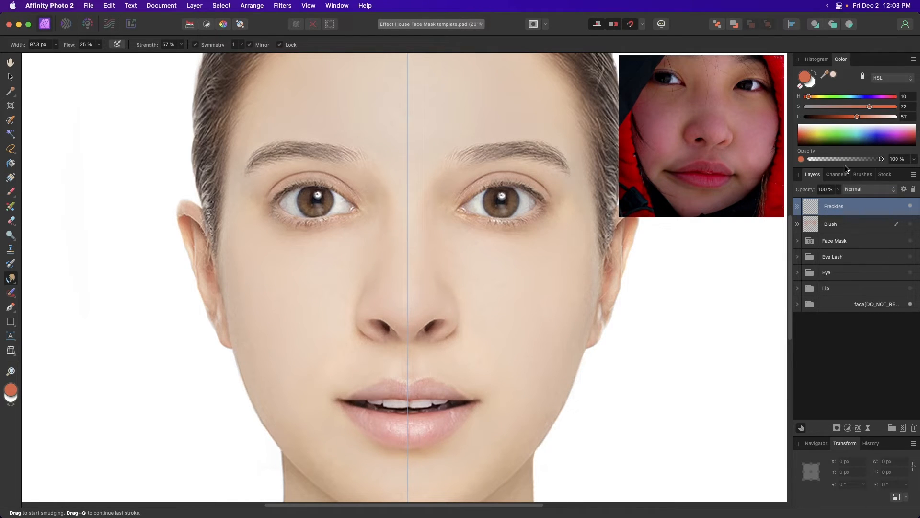
click(863, 175)
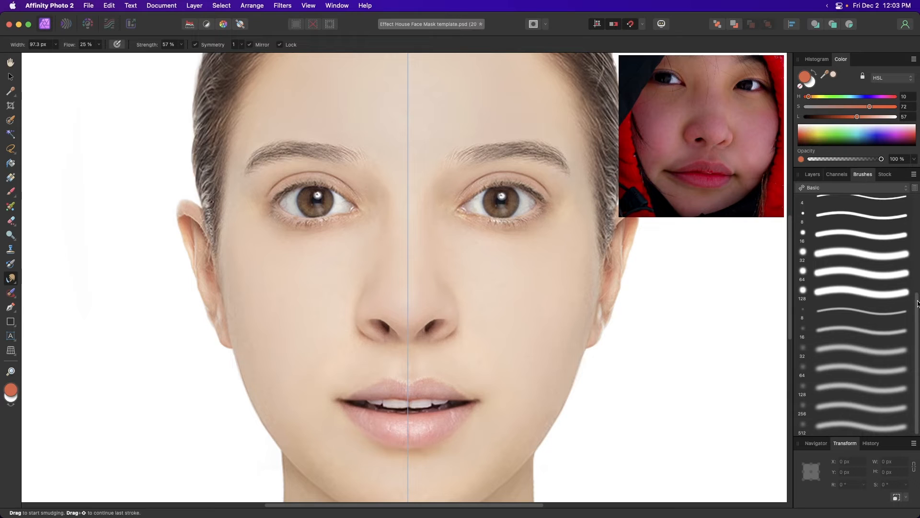
click(841, 312)
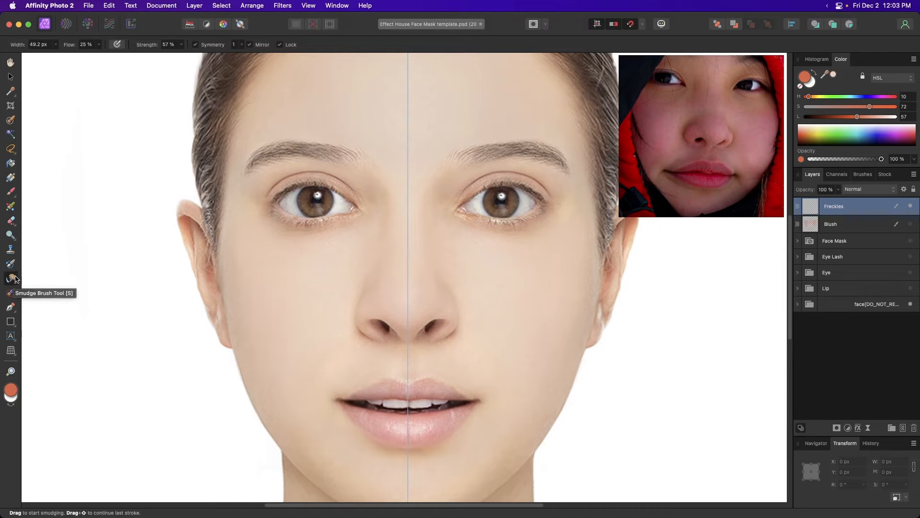
key(b)
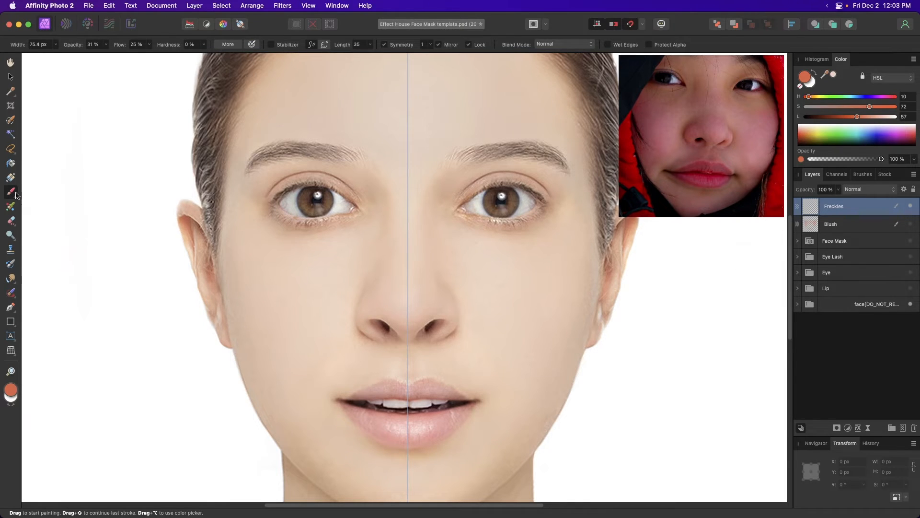
mouse_move(308, 257)
mouse_down()
mouse_move(322, 269)
mouse_move(314, 268)
mouse_up()
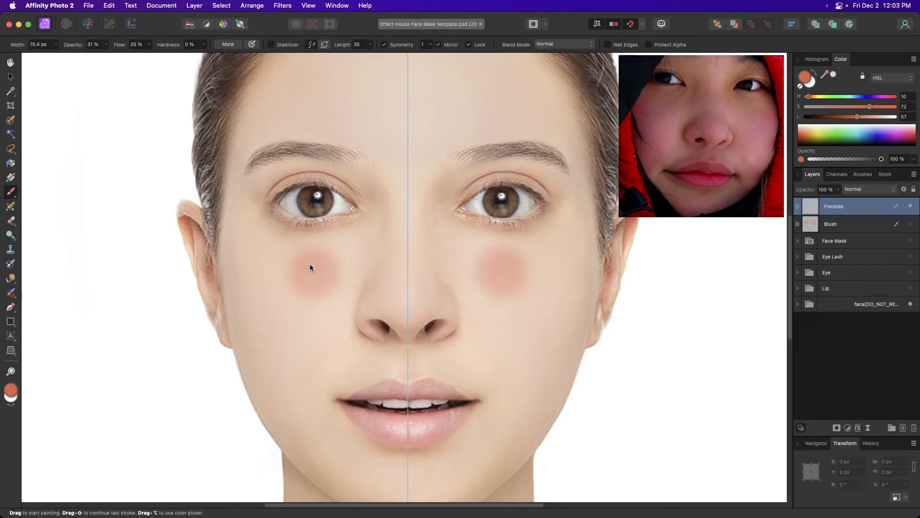
key(super+z)
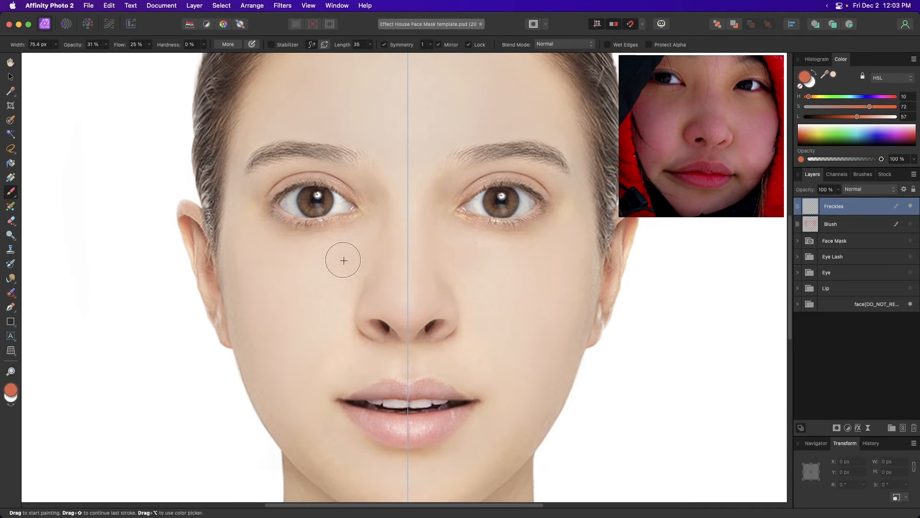
Shrink the brush to 5.5 px with 52% hardness and darken the paint colour to H 10, S 48, L 37
key(bracketleft)
key(bracketleft)
key(bracketleft)
key(bracketleft)
key(bracketleft)
key(bracketleft)
key(bracketleft)
key(bracketleft)
click(347, 254)
key(super+z)
mouse_move(856, 118)
mouse_down()
mouse_move(845, 119)
mouse_move(861, 109)
mouse_move(839, 119)
mouse_move(849, 110)
mouse_up()
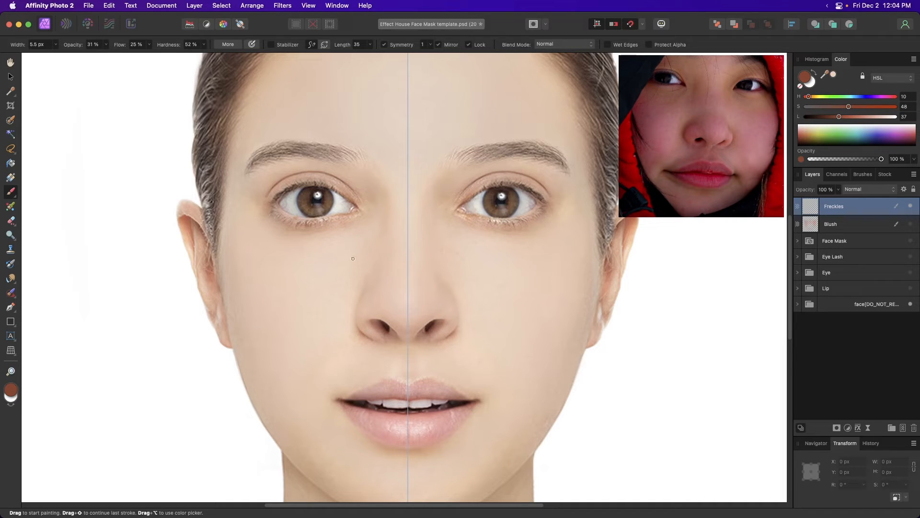
Reduce the brush width to 1 px and dab the first mirrored freckles beside the nose
key(bracketleft)
click(312, 255)
key(super+z)
key(super+z)
key(bracketleft)
click(346, 255)
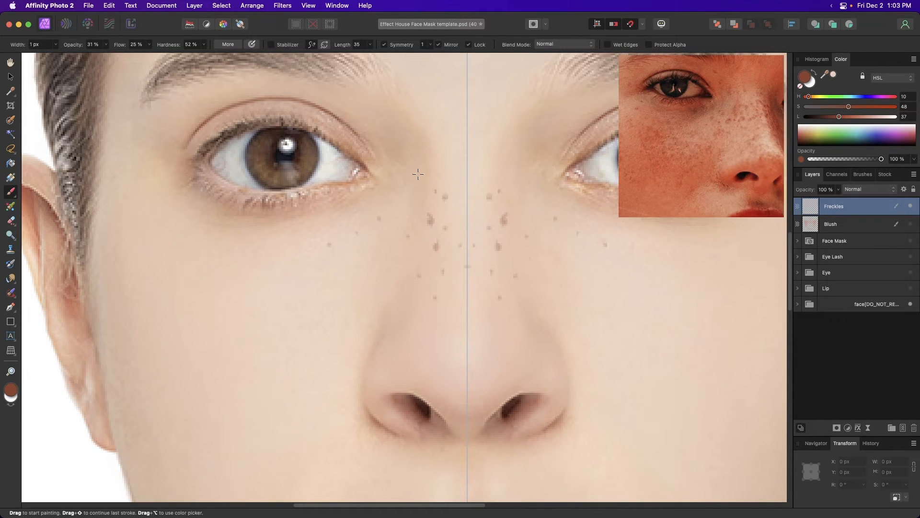
Dab more mirrored freckles of varied size across the nose, under the eyes and over the upper cheeks
click(422, 367)
click(314, 286)
click(295, 255)
click(264, 259)
click(219, 250)
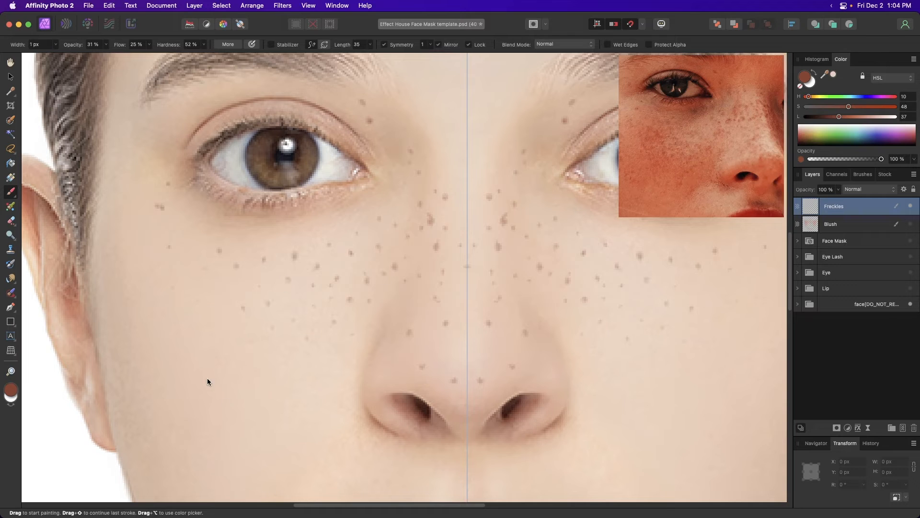
click(410, 246)
click(424, 260)
key(super+minus)
scroll(350, 188, right, 2)
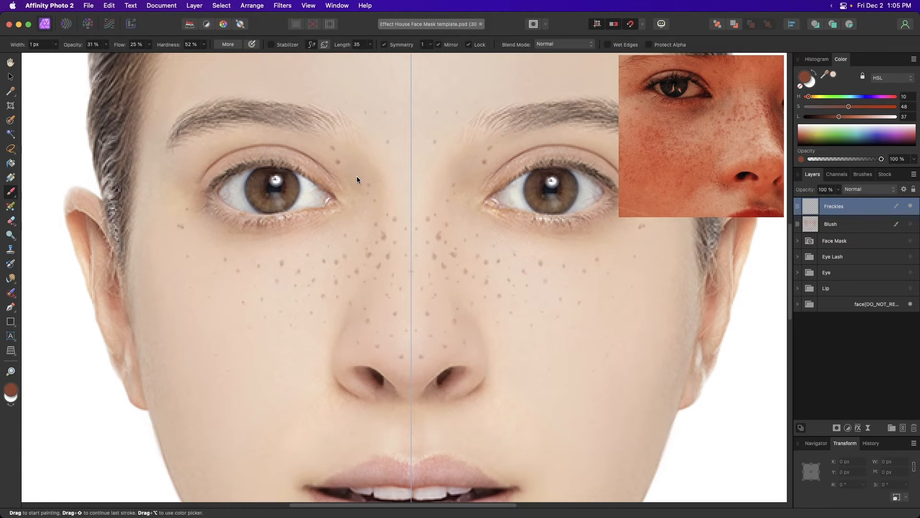
Turn off brush symmetry, then erase and repaint individual freckles so the two sides of the face differ
click(383, 45)
key(e)
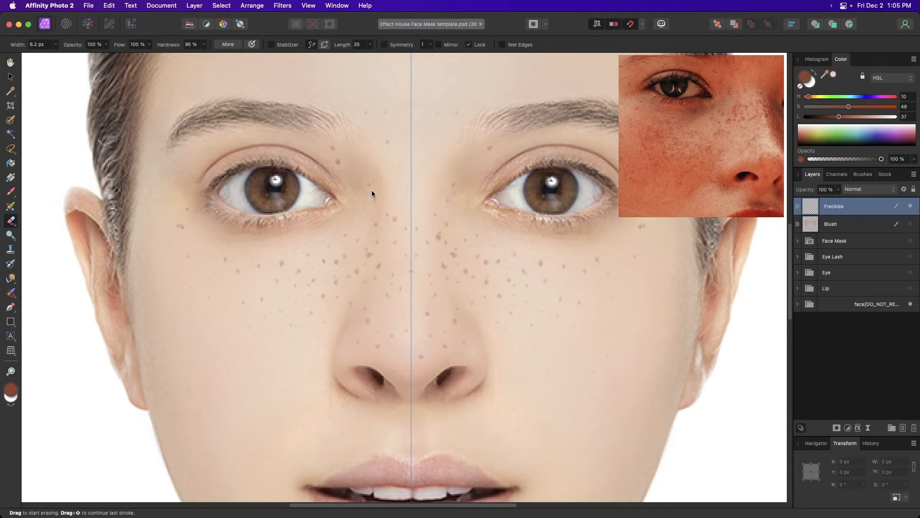
key(b)
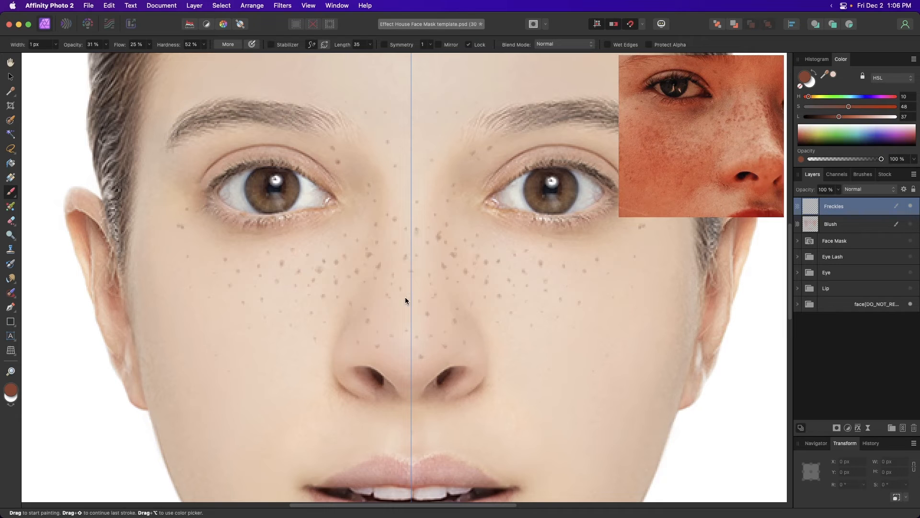
scroll(405, 297, up, 1)
scroll(405, 298, down, 1)
scroll(571, 217, right, 2)
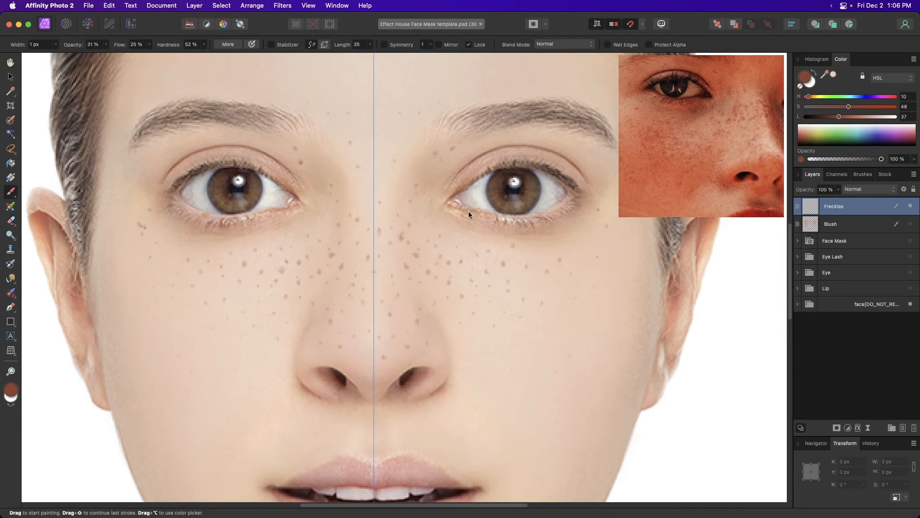
key(super+minus)
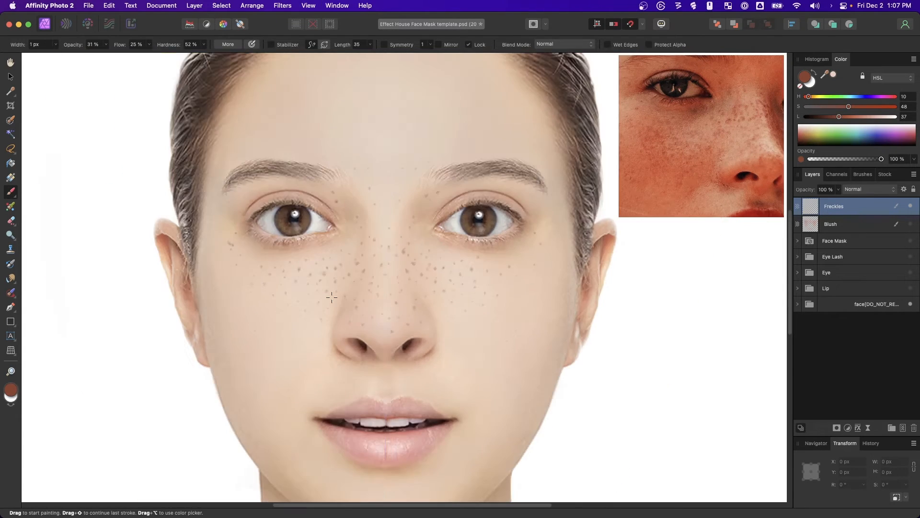
Show the Blush layer again and check how the freckles look over the blush
click(911, 224)
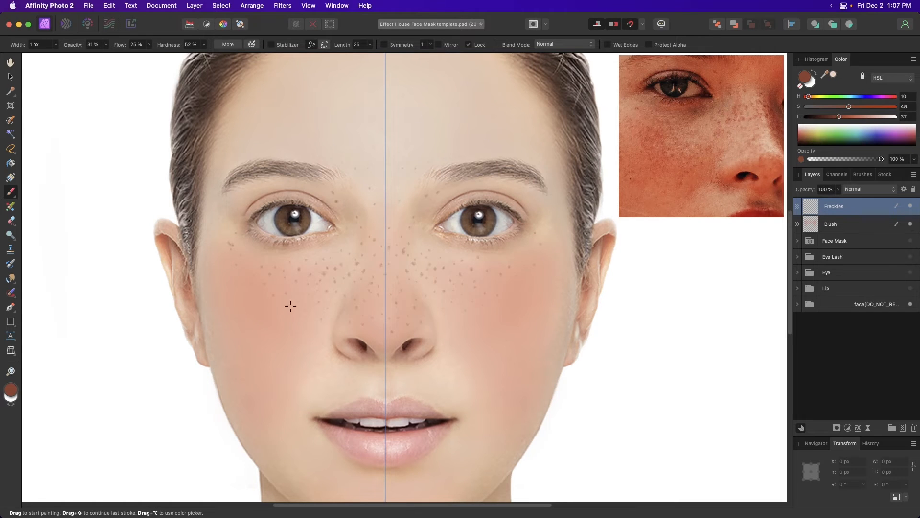
key(super+minus)
key(super+minus)
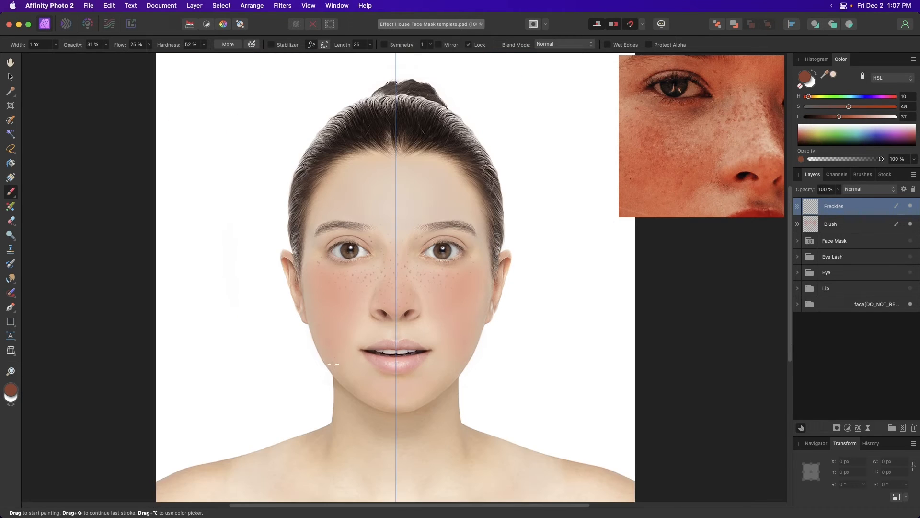
key(super+plus)
click(655, 169)
key(super+h)
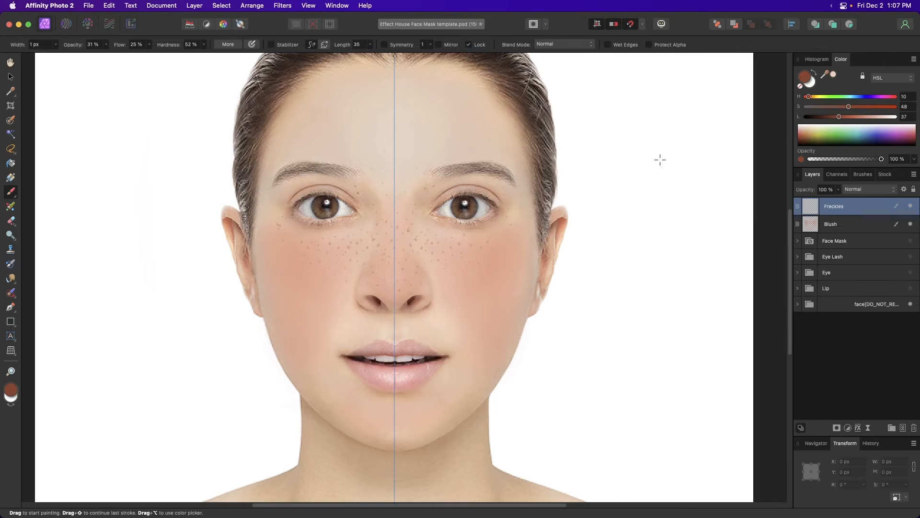
key(super+plus)
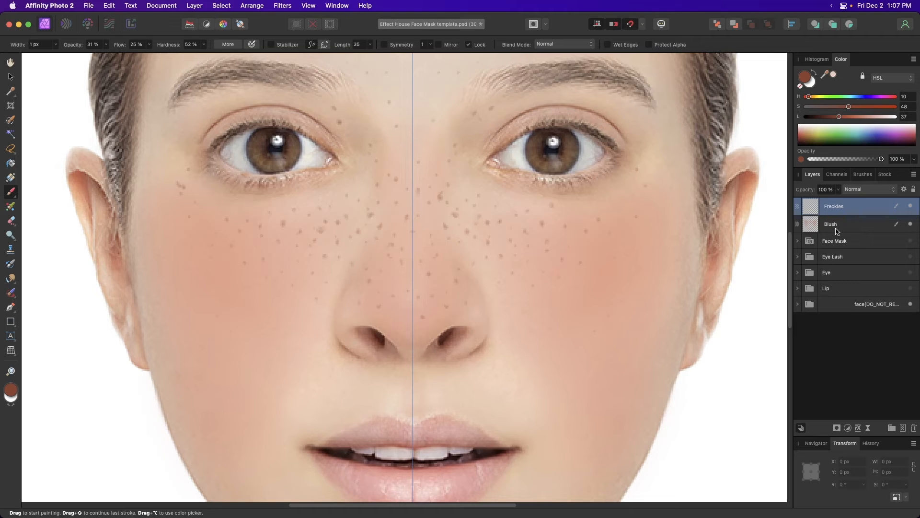
Try the Freckles layer below Blush, move it back to the top and deselect all layers
drag(836, 207, 836, 234)
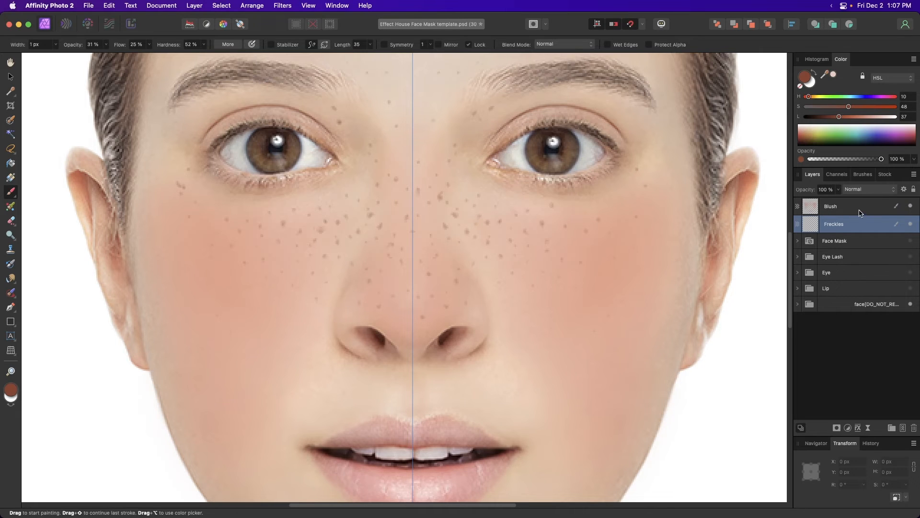
drag(859, 223, 859, 204)
click(883, 400)
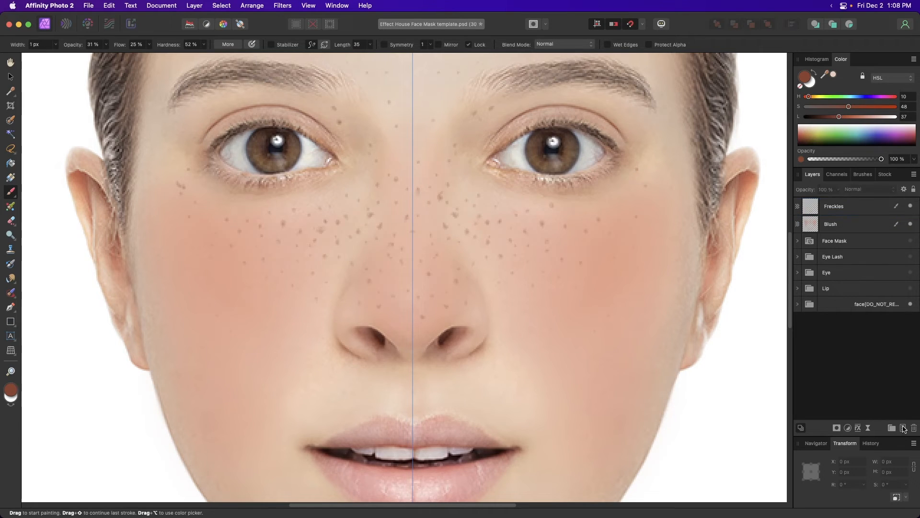
Add a new pixel layer on top and set a white 32.9 px brush with 100% opacity and 100% flow
click(903, 428)
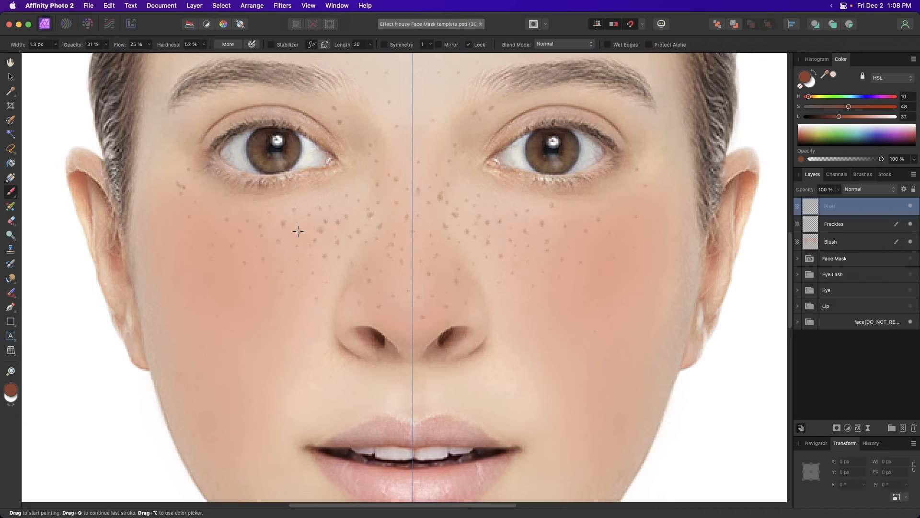
key(])
key(])
key(])
key(])
key(])
drag(67, 46, 167, 49)
key(])
key(])
key(])
key(])
key(shift+0)
mouse_move(839, 116)
mouse_down()
mouse_move(909, 117)
mouse_move(791, 106)
mouse_up()
Paint a white spot on the cheek, try its layer below Blush and delete that layer
mouse_move(295, 260)
mouse_down()
mouse_move(307, 244)
mouse_move(277, 248)
mouse_move(295, 265)
mouse_move(310, 247)
mouse_move(294, 233)
mouse_move(280, 237)
mouse_move(298, 256)
mouse_up()
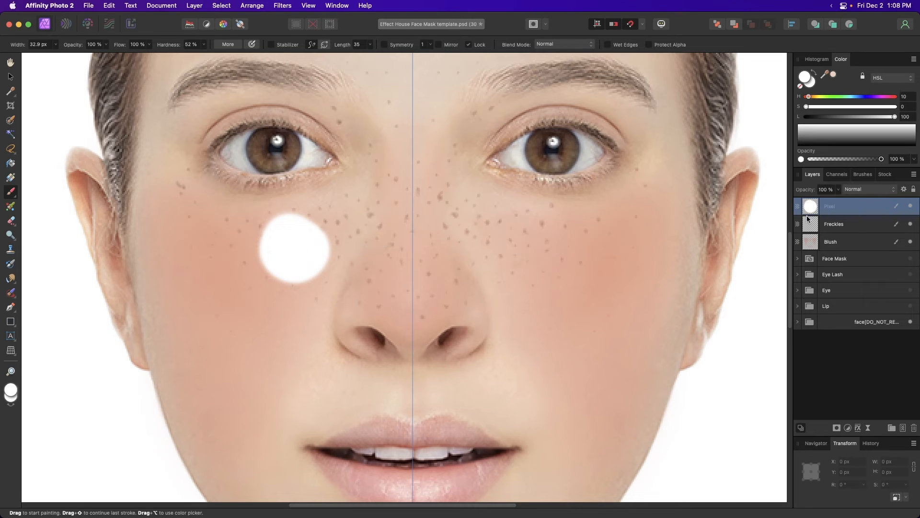
drag(861, 207, 865, 251)
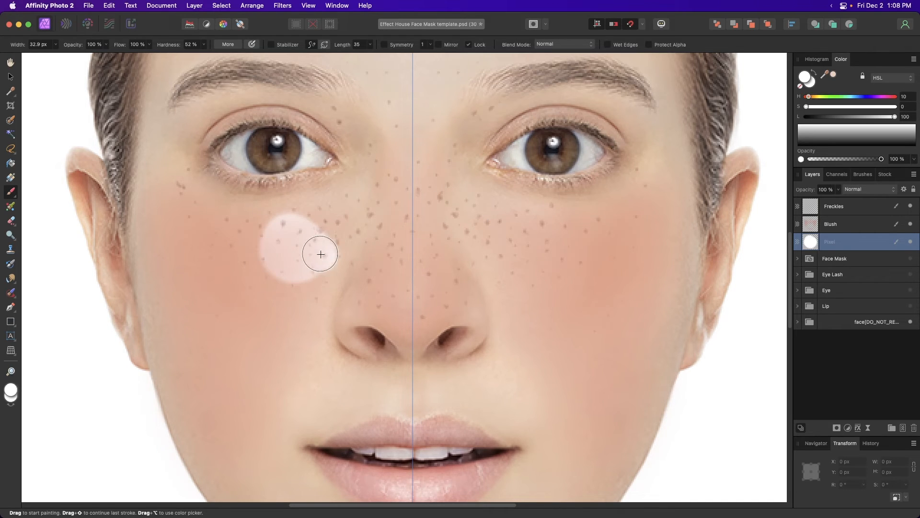
key(Delete)
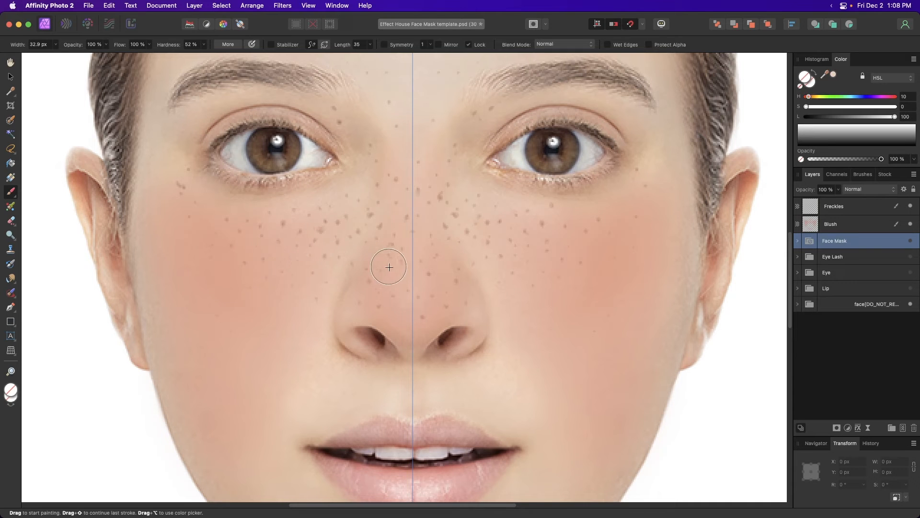
Hide the face reference group and the Blush layer, leaving only the Freckles artwork on the transparent canvas
click(911, 304)
scroll(369, 265, down, 2)
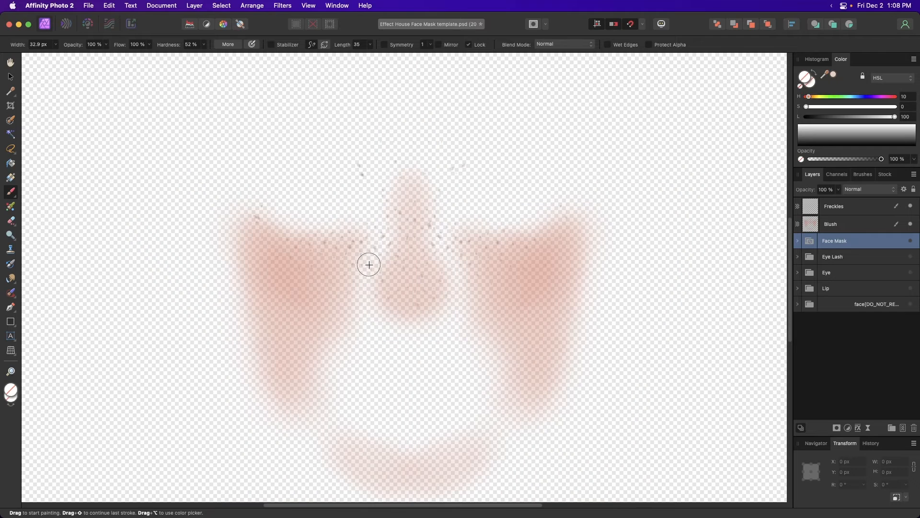
scroll(321, 346, down, 3)
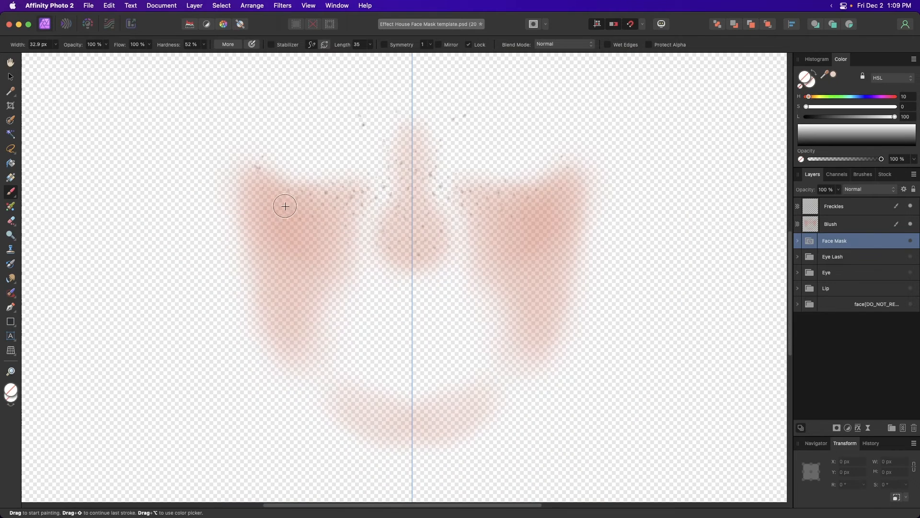
drag(350, 203, 347, 214)
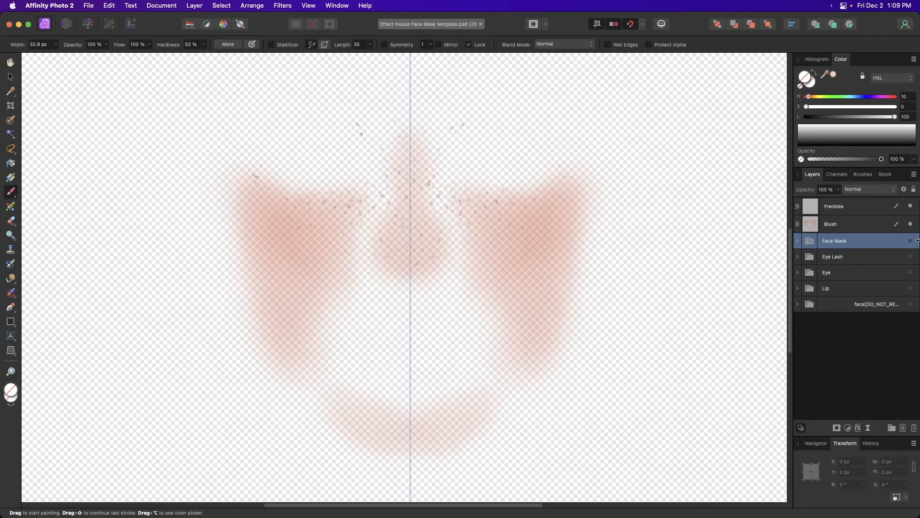
click(911, 224)
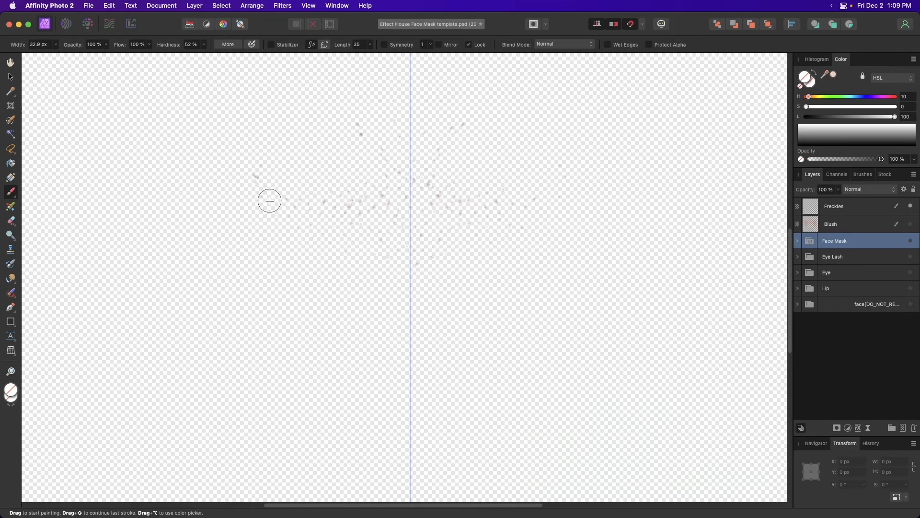
Set the export format to PNG and try saving the 1000 × 1000 px freckles image as Freckles_001 in the Textures folder
key(super+alt+shift+w)
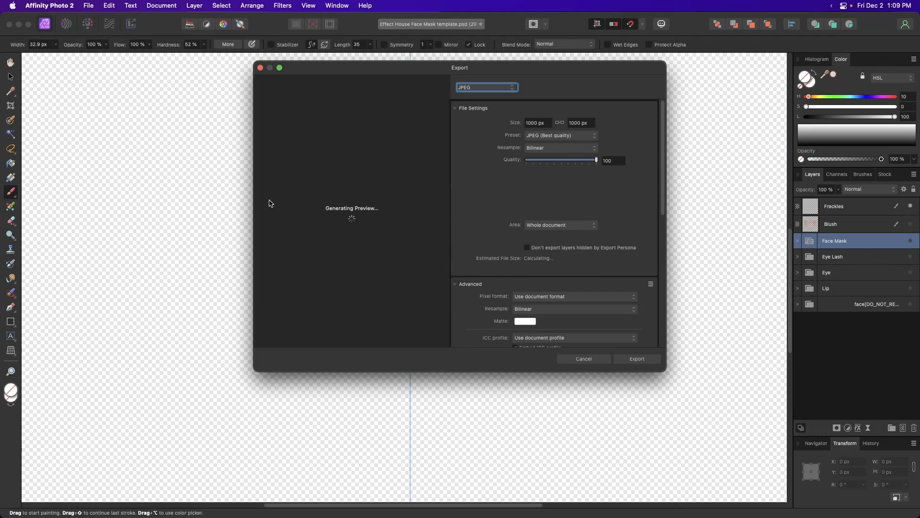
drag(420, 75, 379, 81)
click(442, 110)
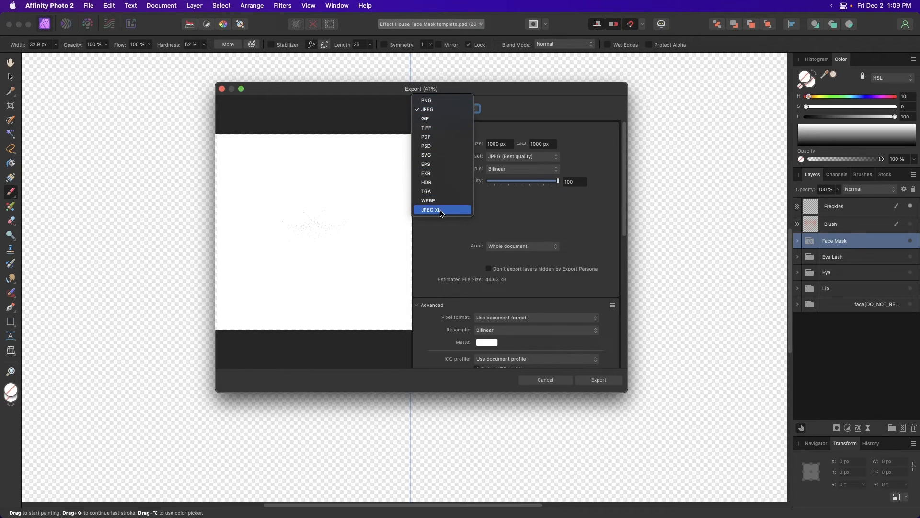
click(429, 101)
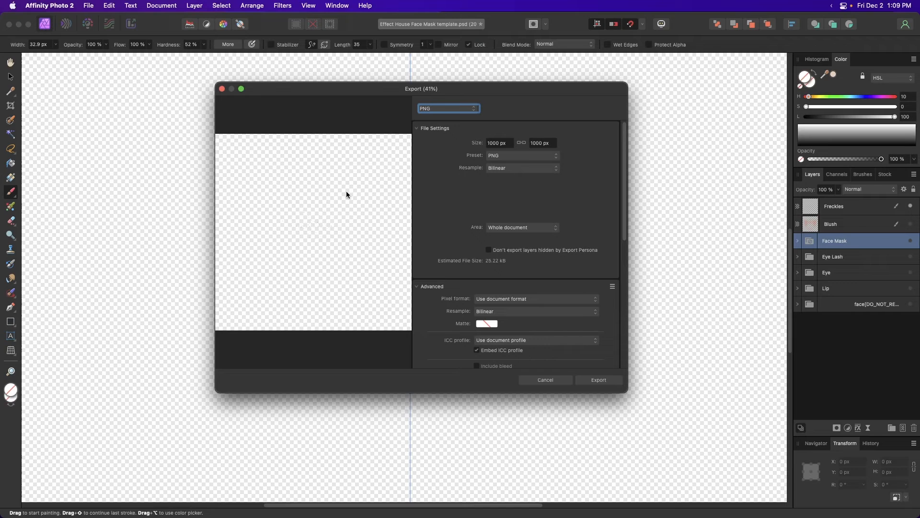
click(593, 383)
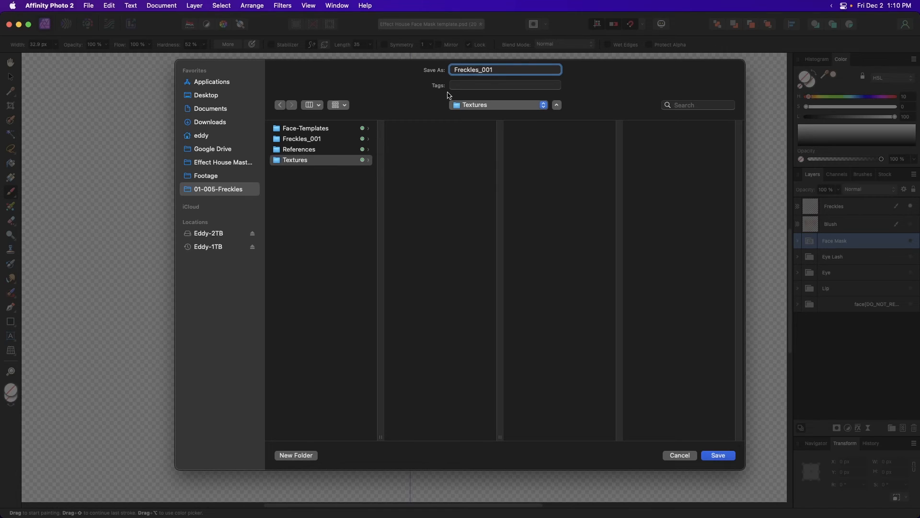
key(Escape)
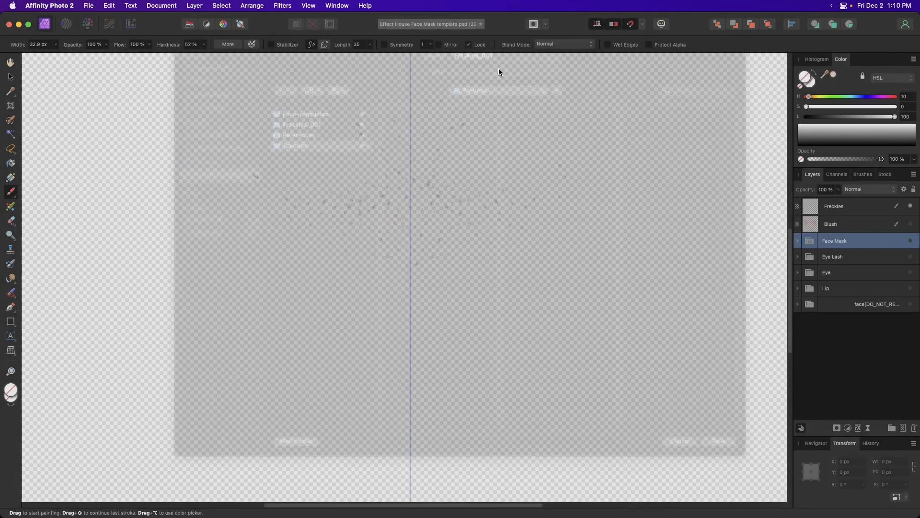
Reopen the export settings for the freckles artwork and change the file format to JPEG
key(alt+shift+super+s)
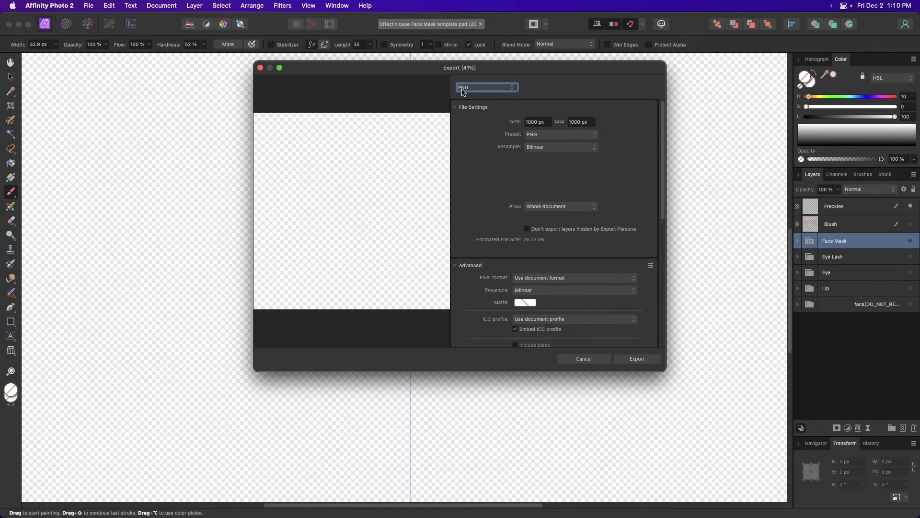
click(477, 87)
click(477, 95)
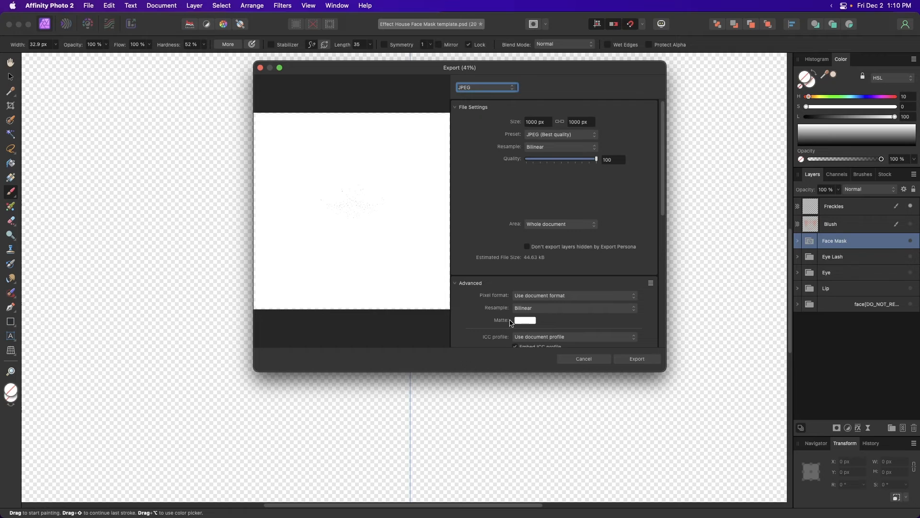
Try a black matte for the JPEG export, then return the matte to white
click(526, 324)
click(551, 397)
drag(551, 397, 537, 356)
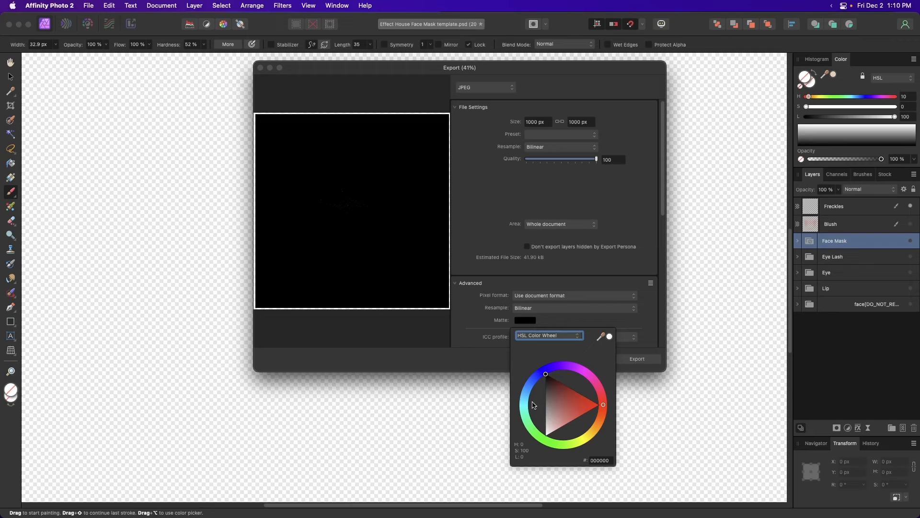
drag(551, 421, 546, 439)
click(492, 180)
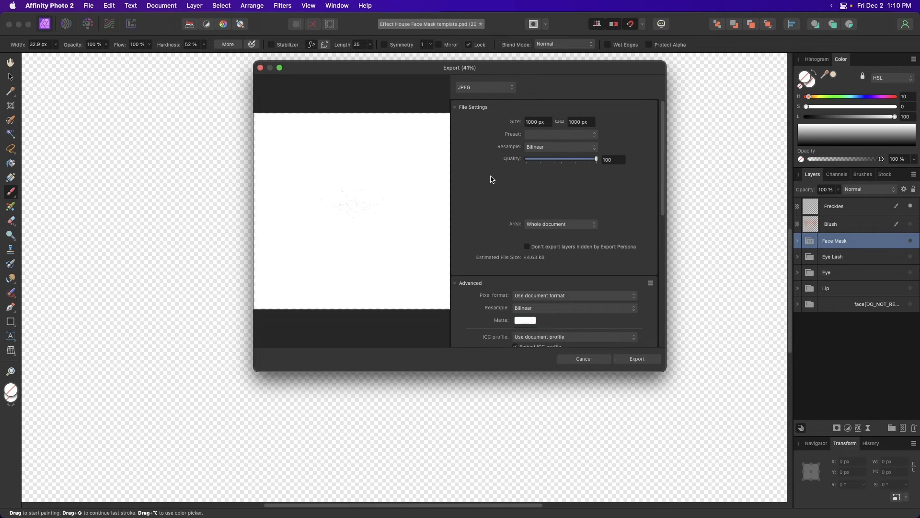
Export the freckles JPEG as Freckles_001 into the Textures folder
click(637, 359)
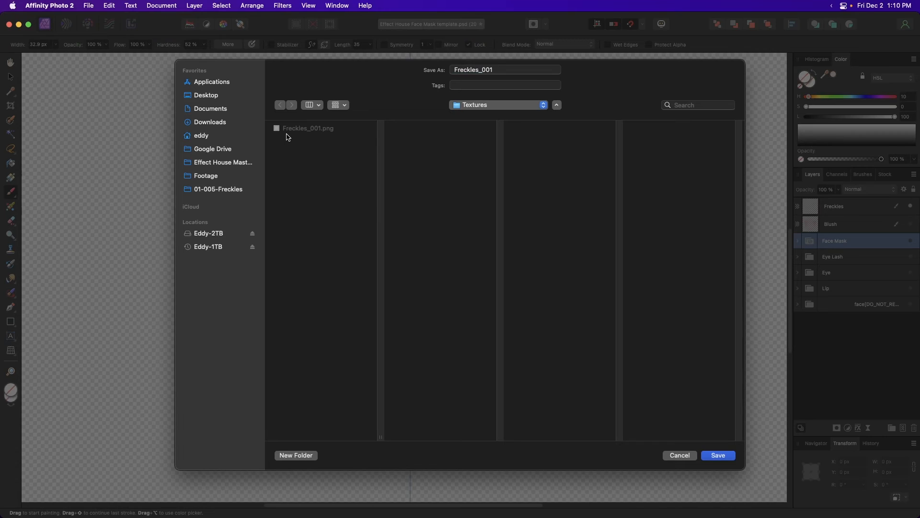
click(504, 71)
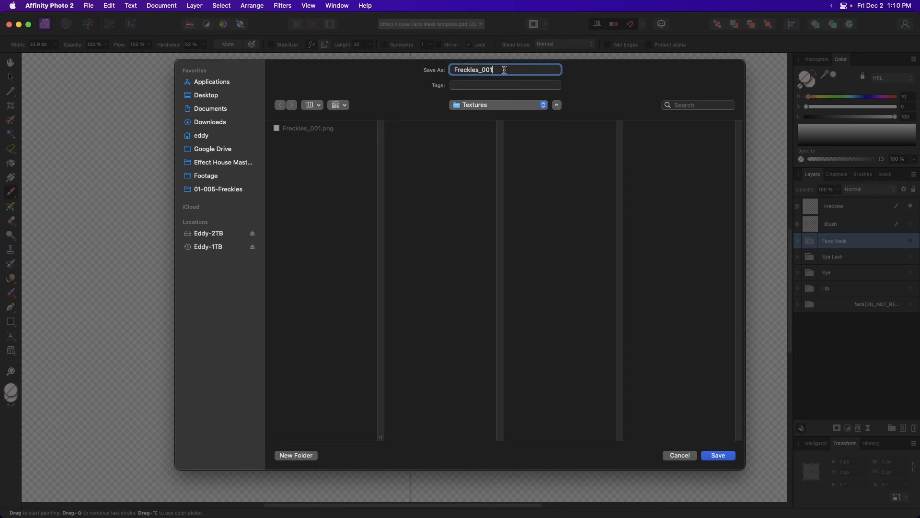
key(Return)
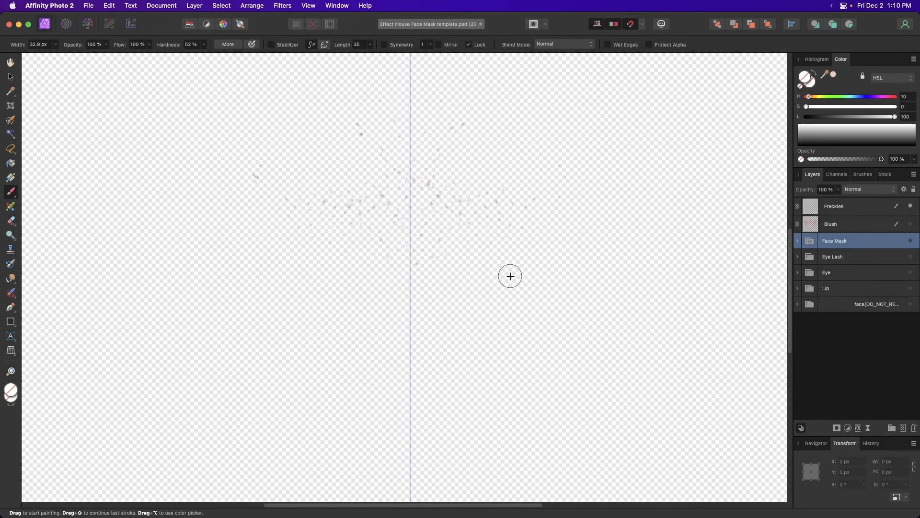
Hide the Freckles layer, show the Blush layer and export it as a JPEG named Blush_001 in the Textures folder
click(911, 205)
click(910, 225)
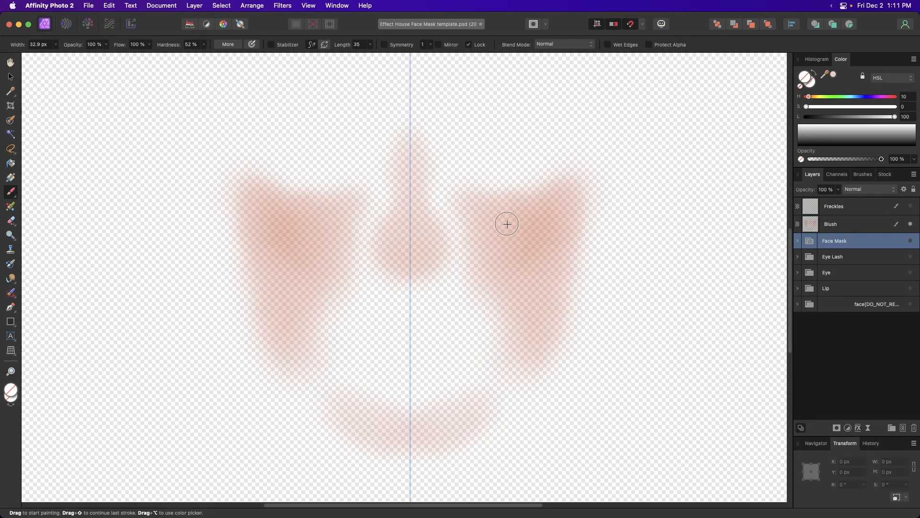
key(alt+shift+super+s)
click(635, 361)
text(Blush)
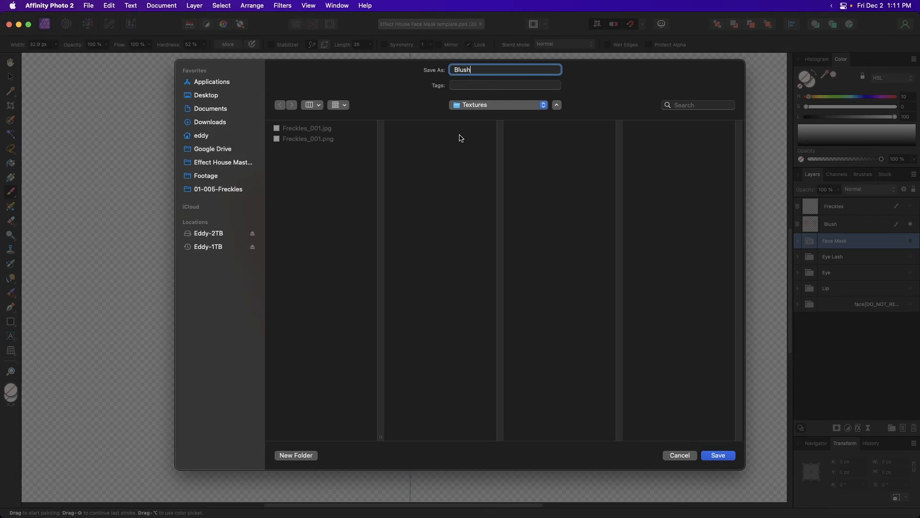
text(_001)
key(Return)
Export the Blush layer again in PNG format as Blush_001 in the Textures folder
key(alt+shift+super+s)
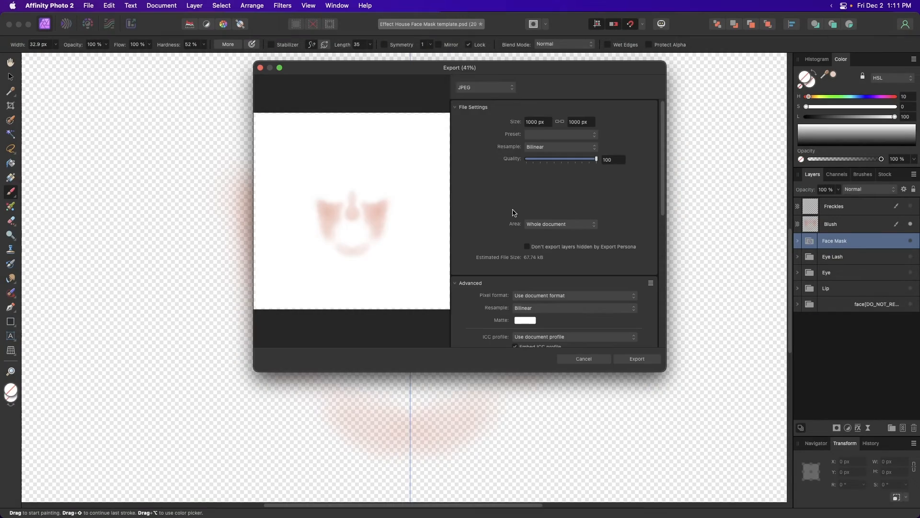
click(474, 87)
click(465, 98)
click(636, 361)
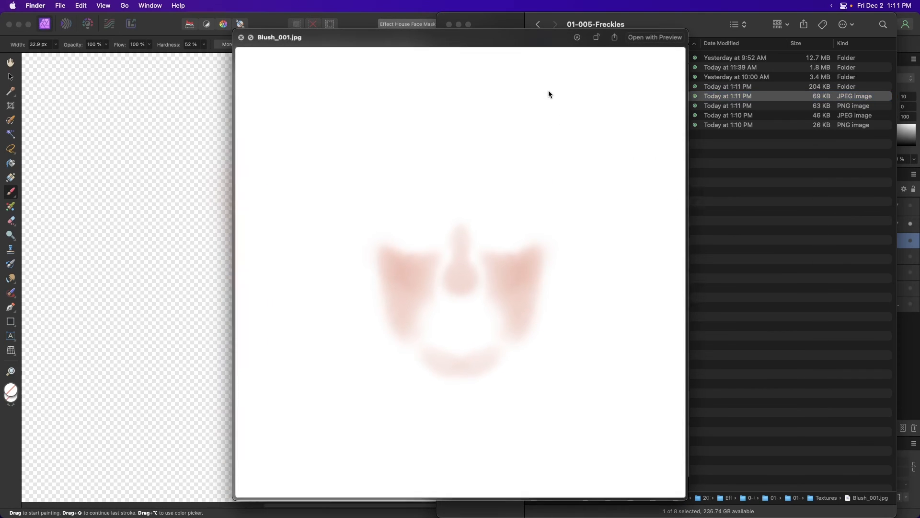
Compare the JPEG and PNG versions of the exported blush and freckles textures in Finder
drag(484, 45, 300, 33)
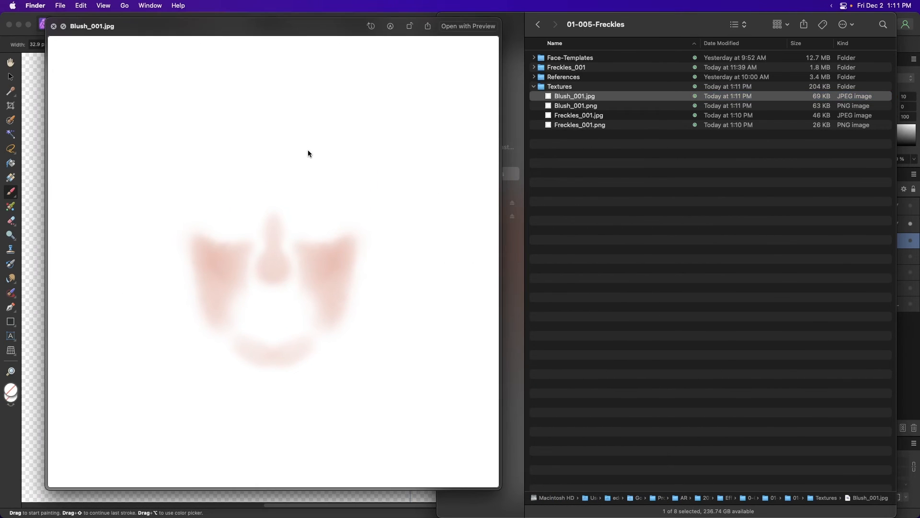
key(Down)
key(Down)
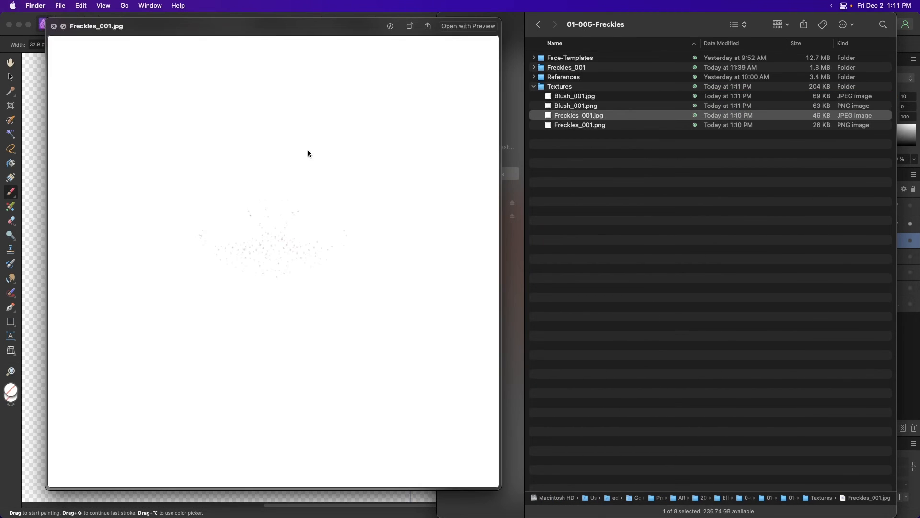
key(Down)
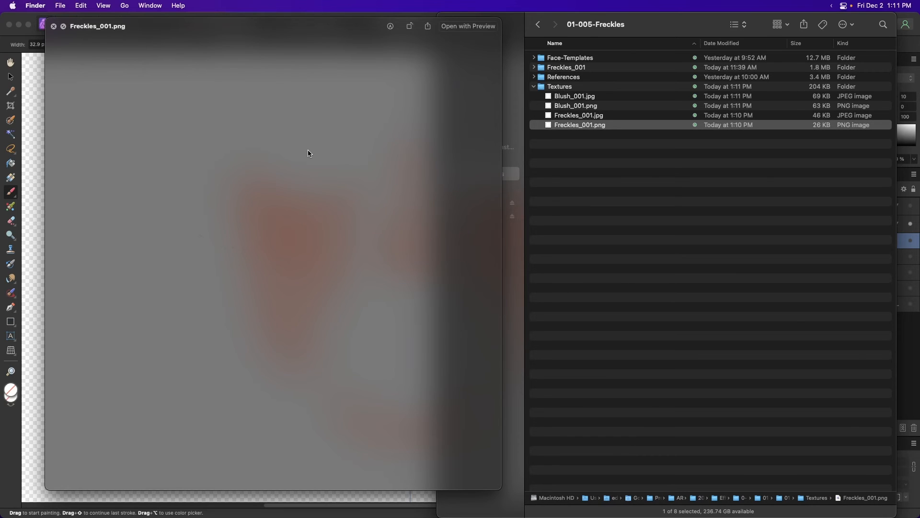
click(556, 98)
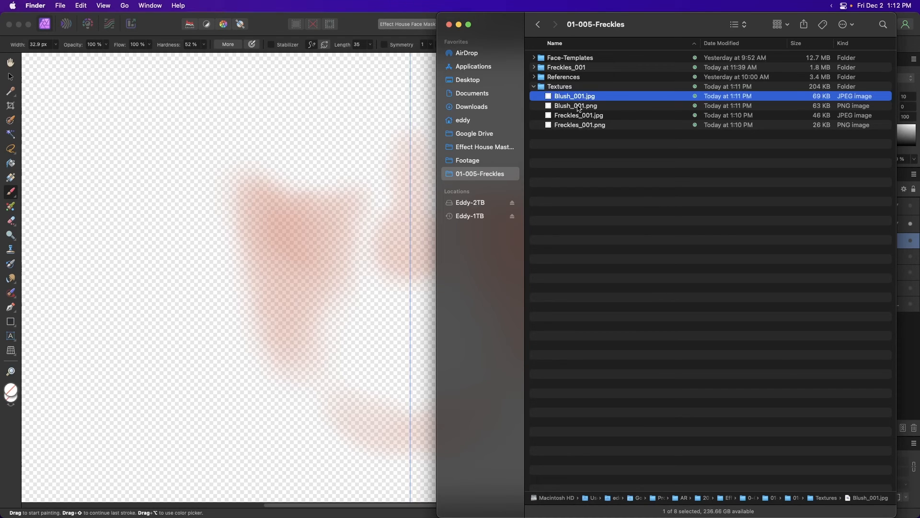
click(591, 115)
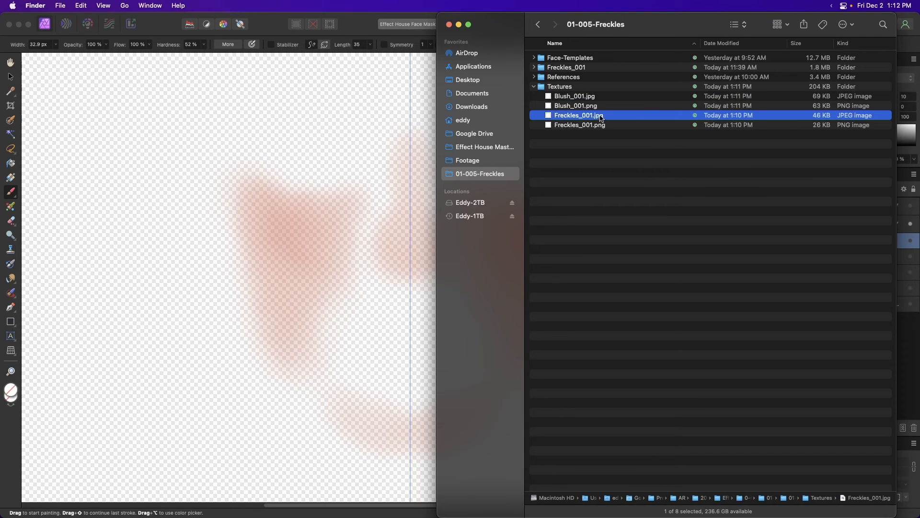
click(561, 127)
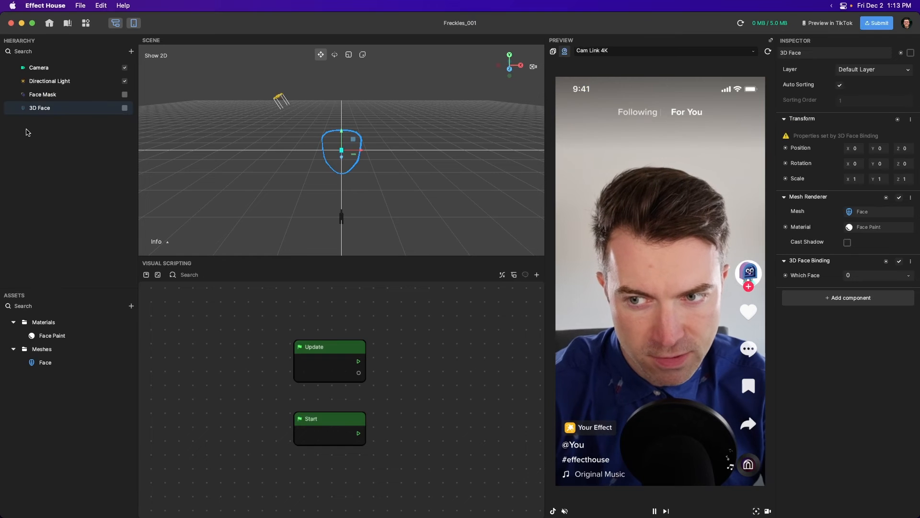
In Effect House, delete the 3D Face object and enable the Face Mask object
key(BackSpace)
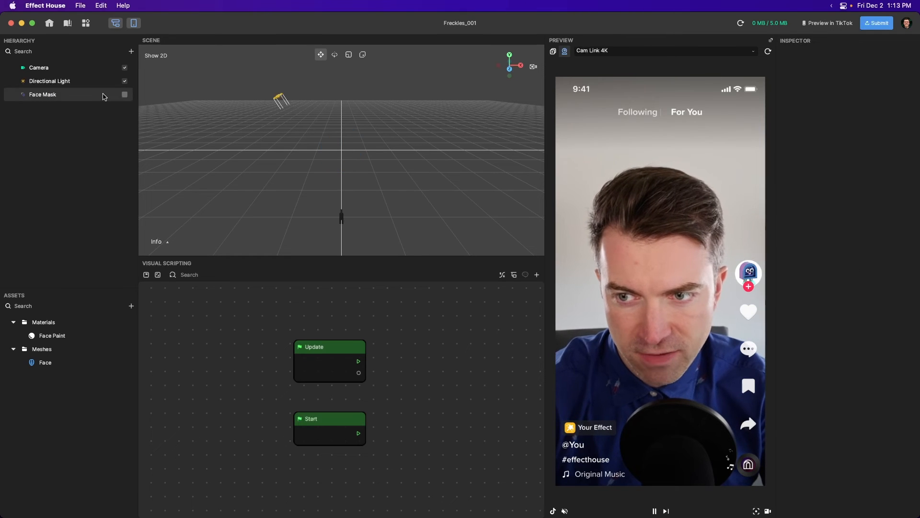
click(124, 95)
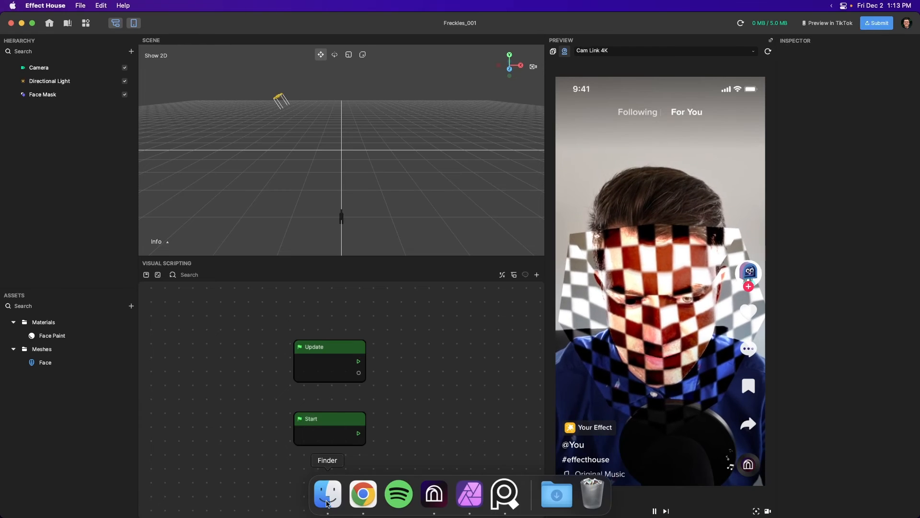
Import all four blush and freckles image files from the Finder Textures folder into the Effect House project assets
click(329, 498)
click(550, 99)
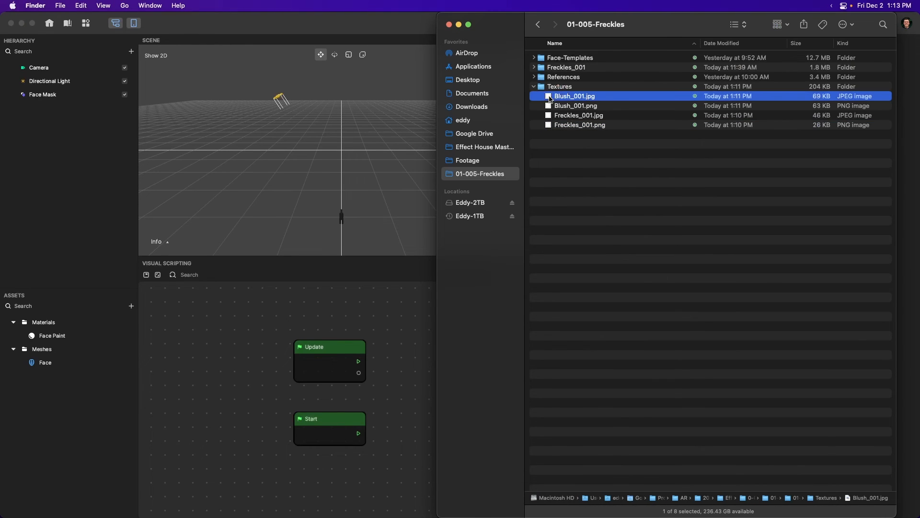
shift+click(556, 125)
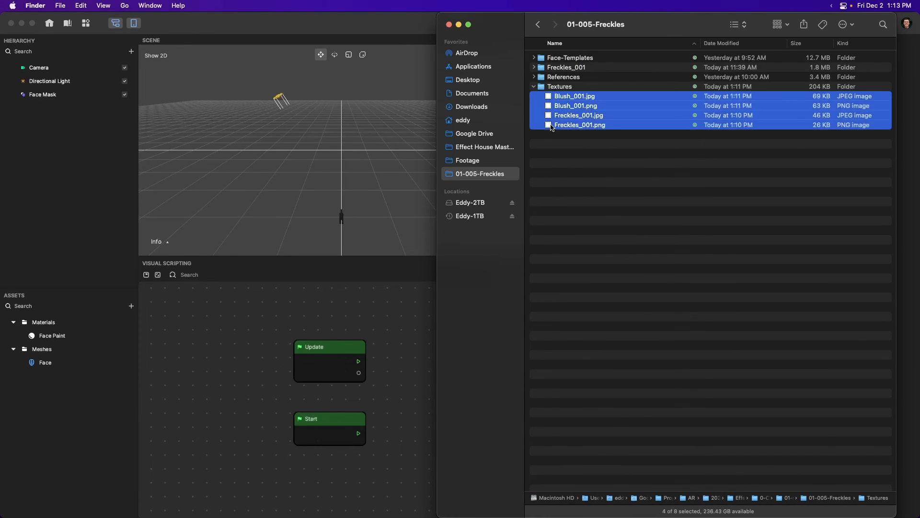
drag(550, 99, 60, 422)
Assign the white-background JPEG Blush_001 as the texture of the Face Mask
click(40, 96)
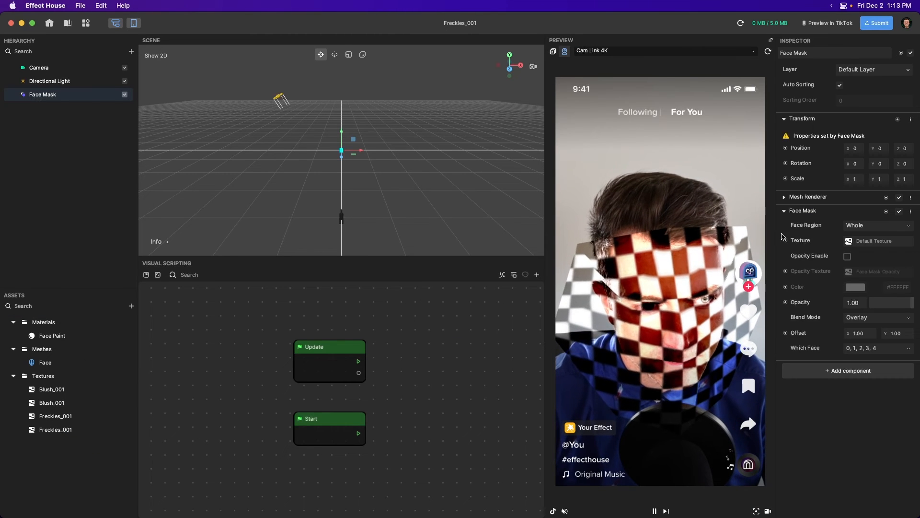
click(877, 245)
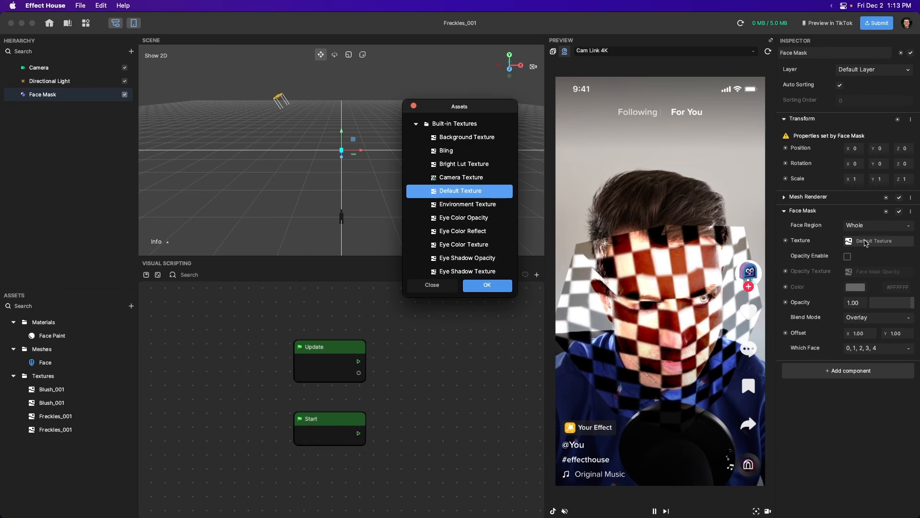
click(416, 125)
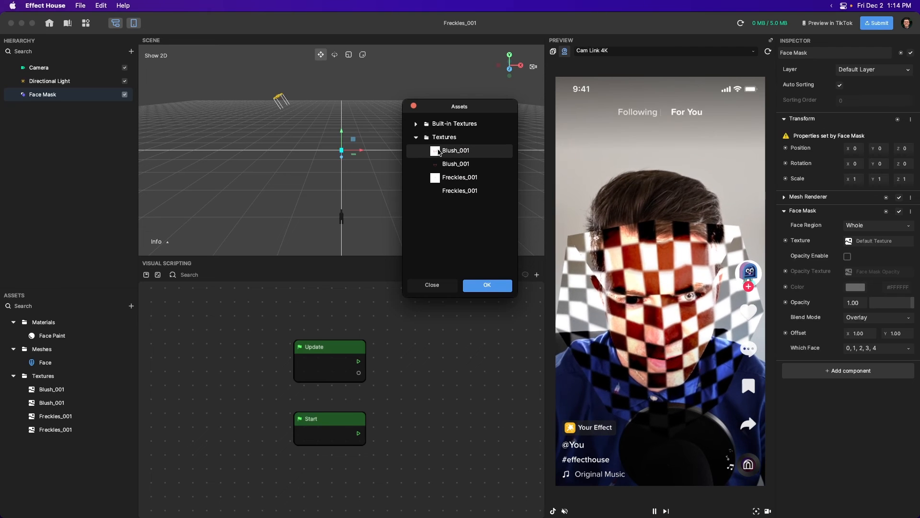
click(438, 152)
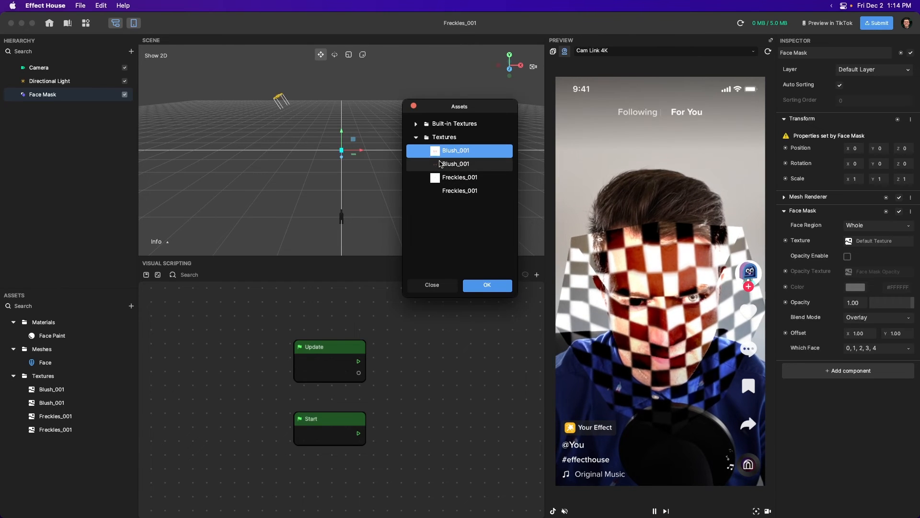
click(486, 286)
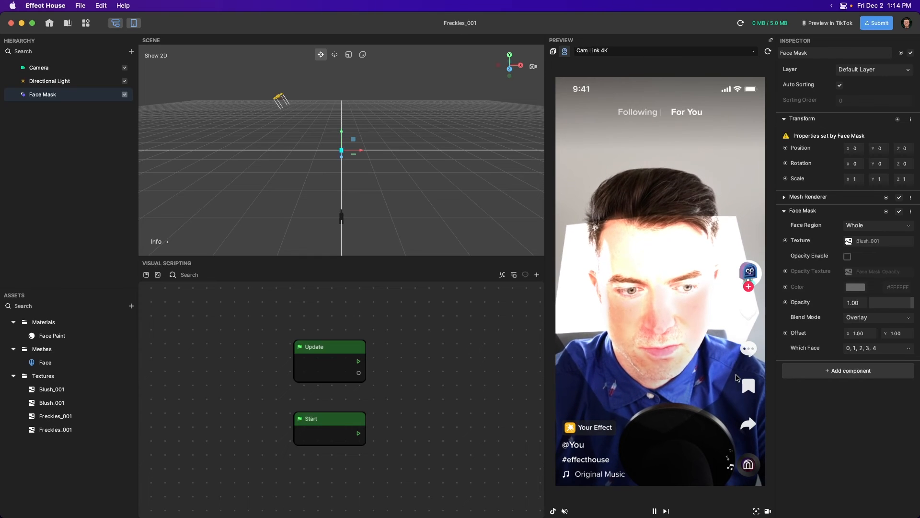
Set the Face Mask's blend mode to Multiply, then turn the mask off and on to compare the blush
click(51, 392)
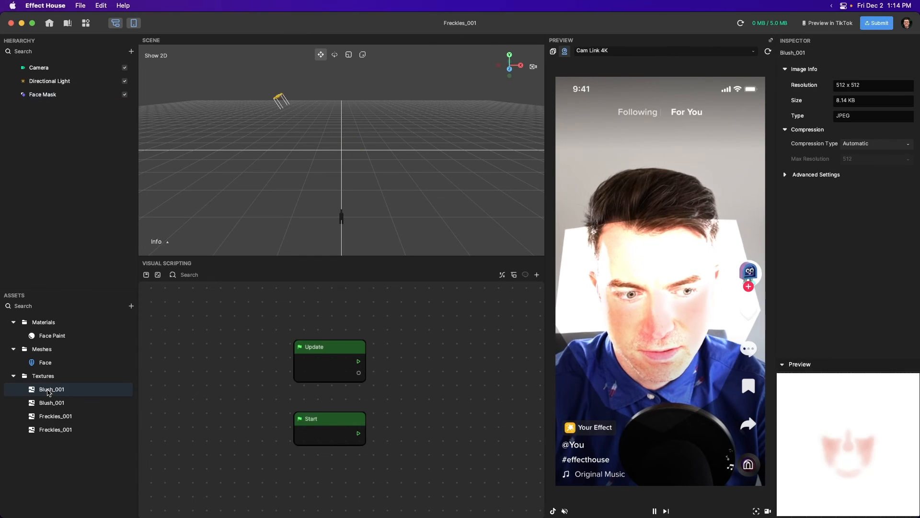
click(20, 95)
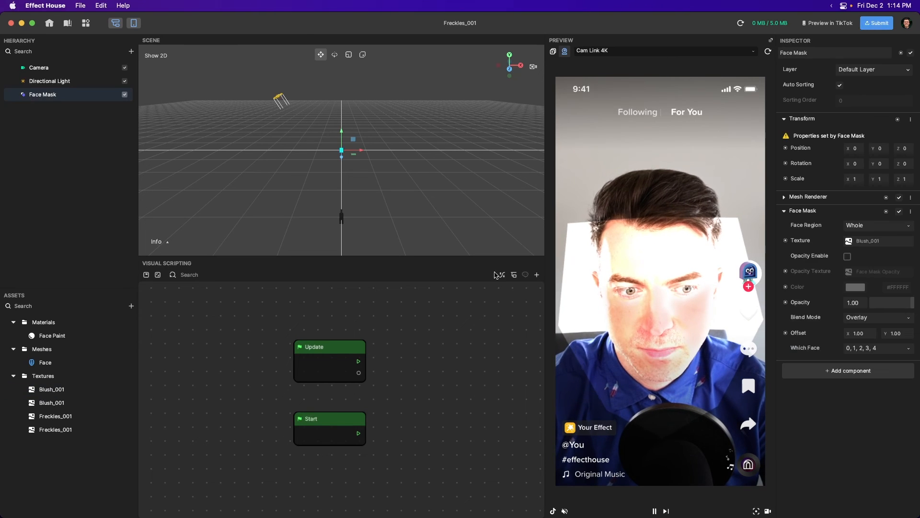
click(852, 319)
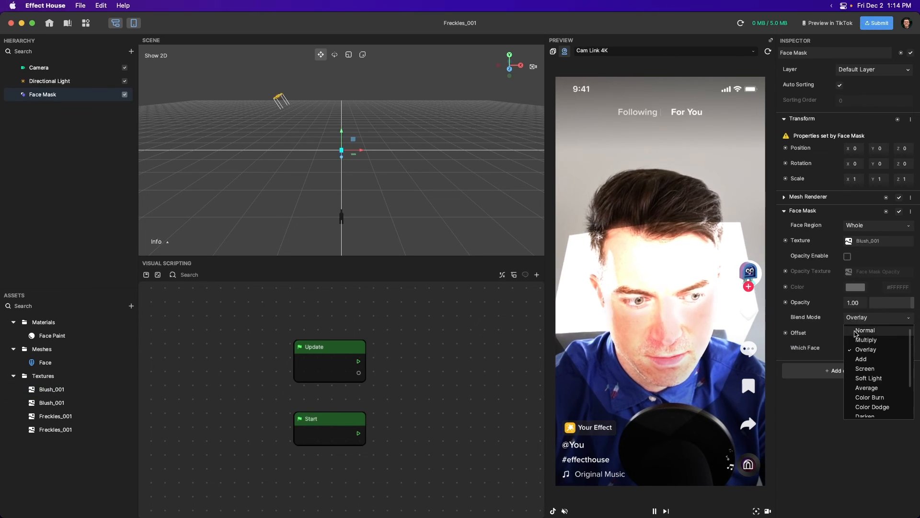
click(866, 340)
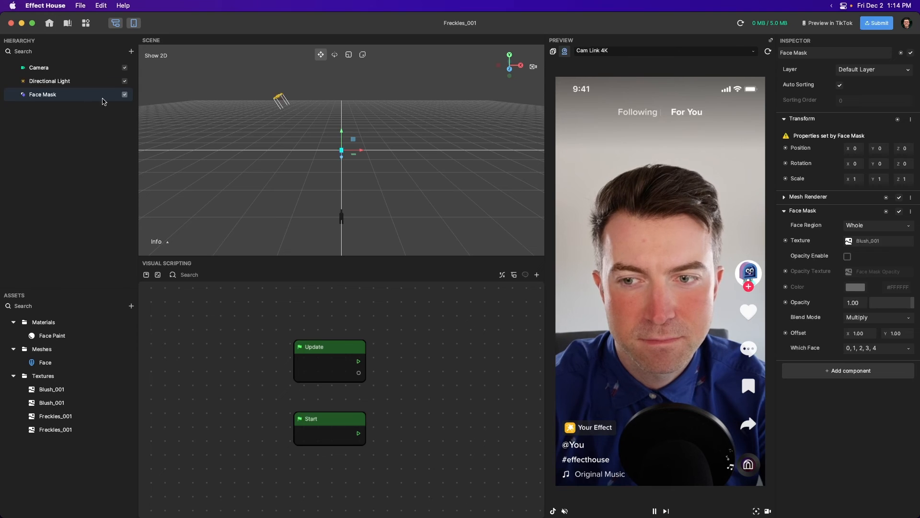
click(125, 95)
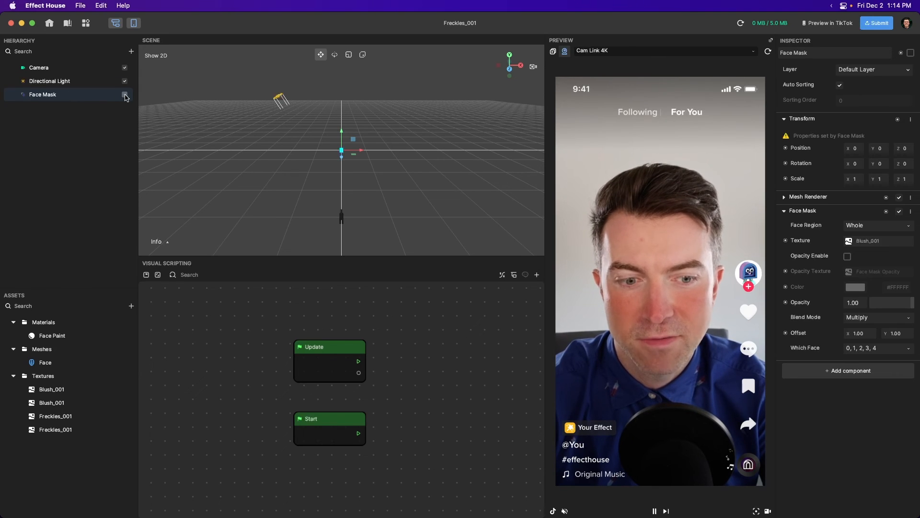
click(125, 95)
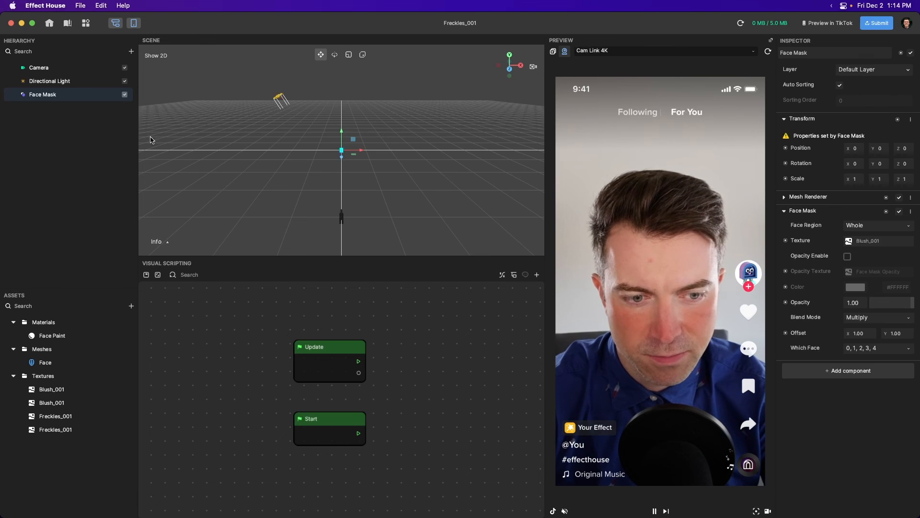
Assign the transparent-background Blush_001 texture to the Face Mask and set its blend mode to Normal
click(869, 244)
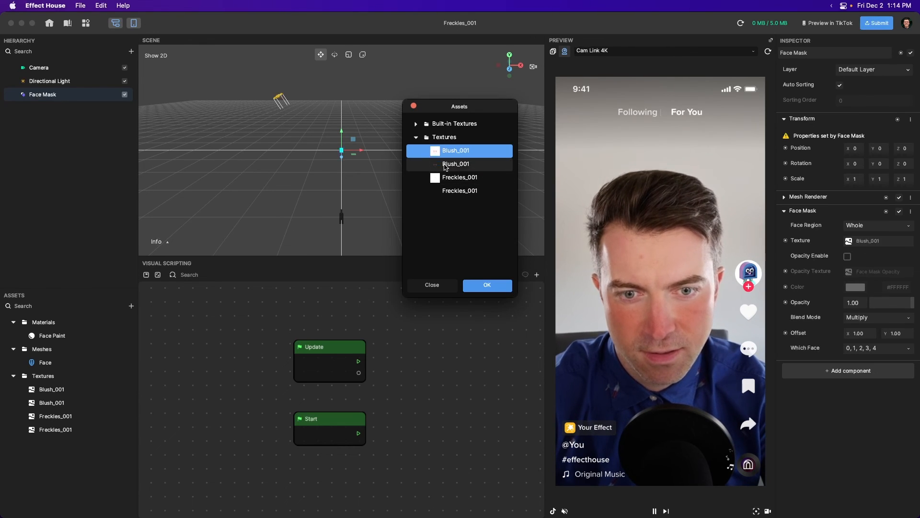
click(488, 285)
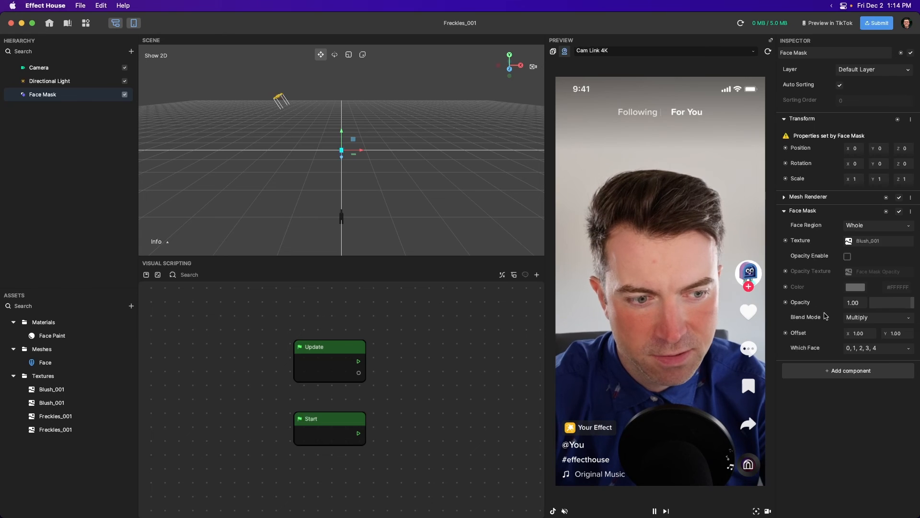
click(851, 320)
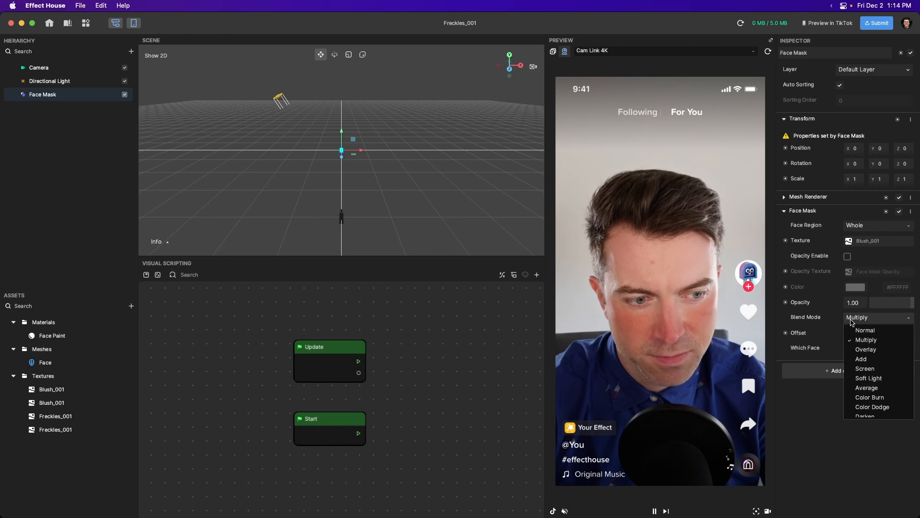
click(864, 331)
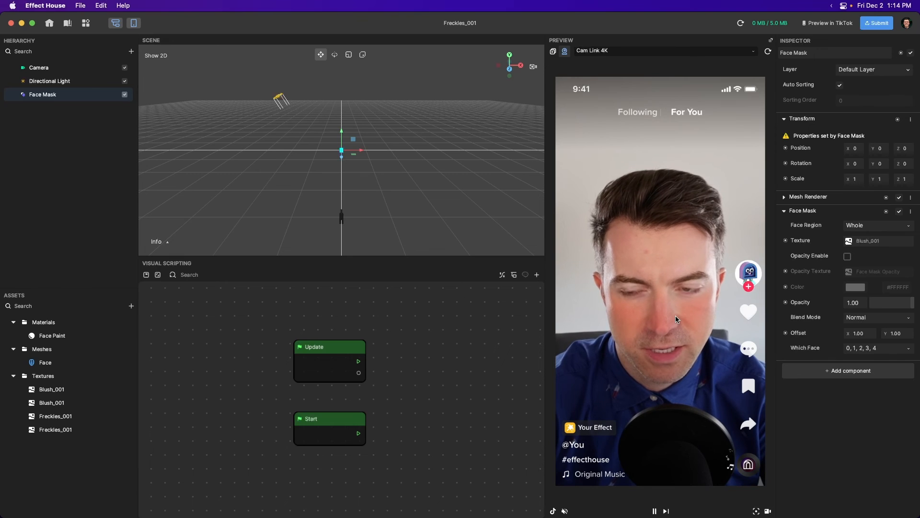
Switch the Face Mask to the white-background Blush_001 texture for comparison and restore the transparent version
click(877, 241)
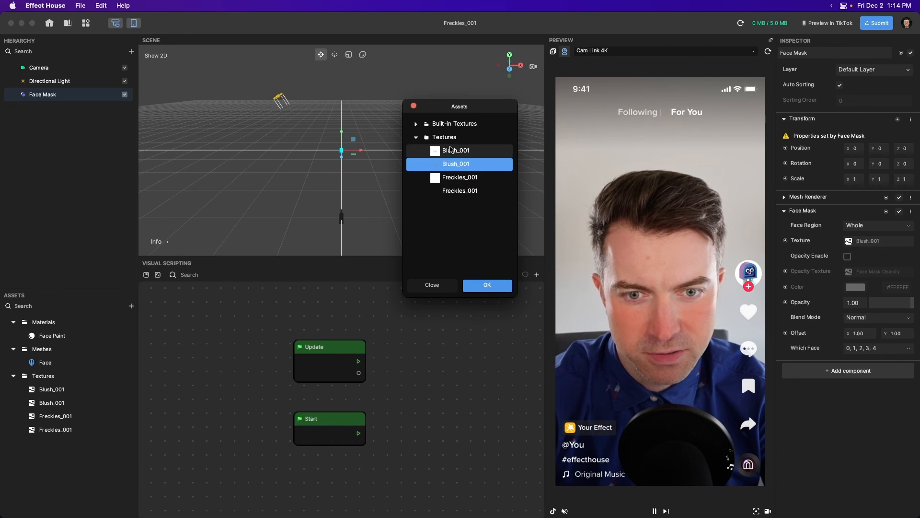
click(486, 286)
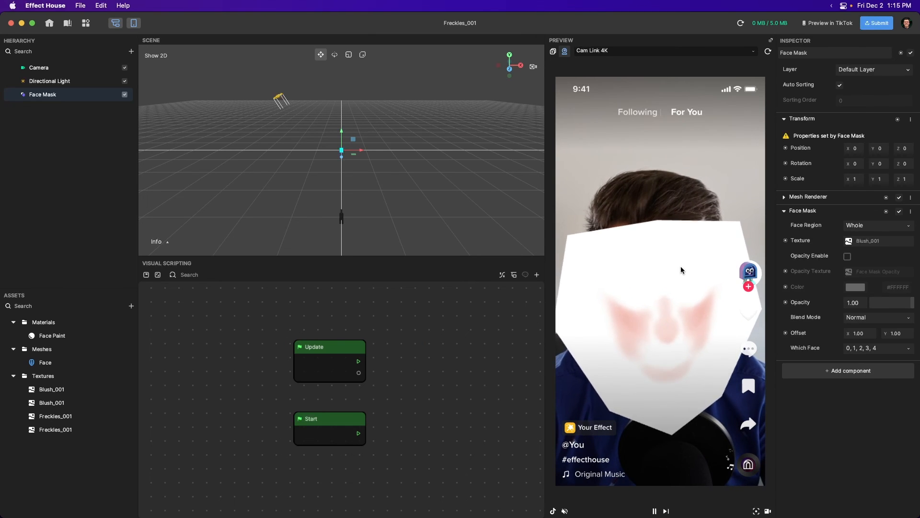
click(858, 246)
click(485, 286)
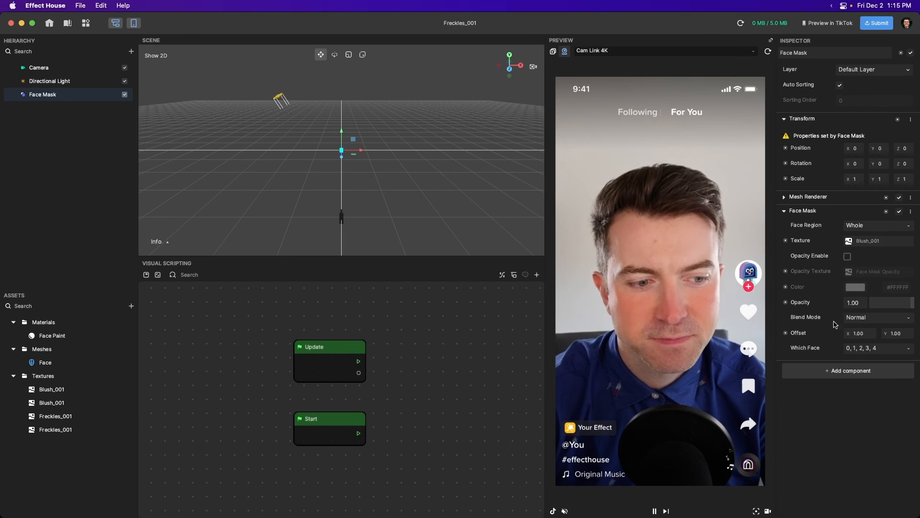
Set the Face Mask's blend mode to Multiply and try out the opacity adjustment, leaving it at 1.00
click(856, 317)
click(860, 341)
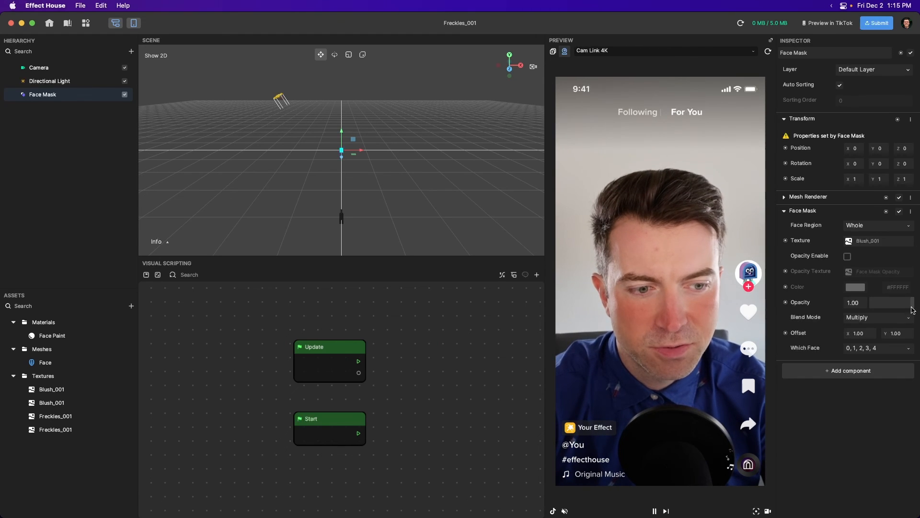
mouse_move(899, 306)
mouse_down()
mouse_move(873, 305)
mouse_move(893, 307)
mouse_move(887, 301)
mouse_up()
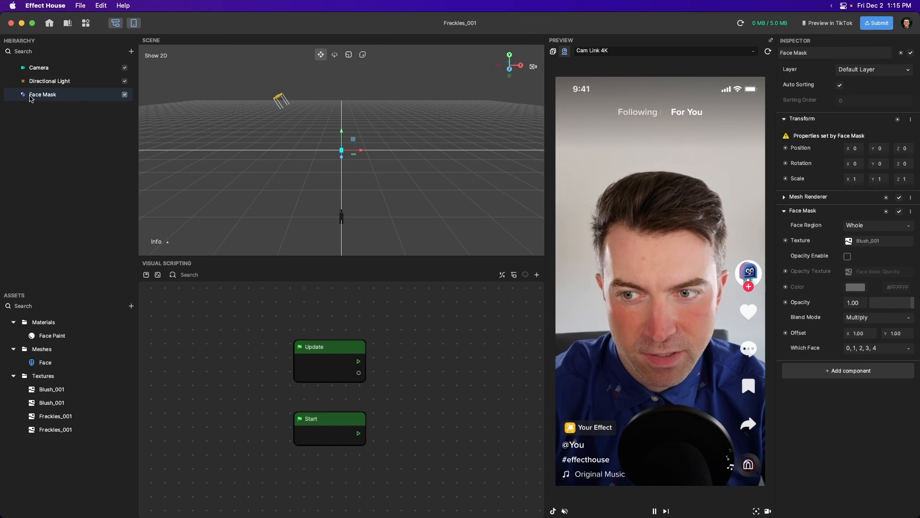
Add a second Face Mask object and rename the original mask Blush and the new one Freckles
right_click(47, 127)
mouse_move(96, 195)
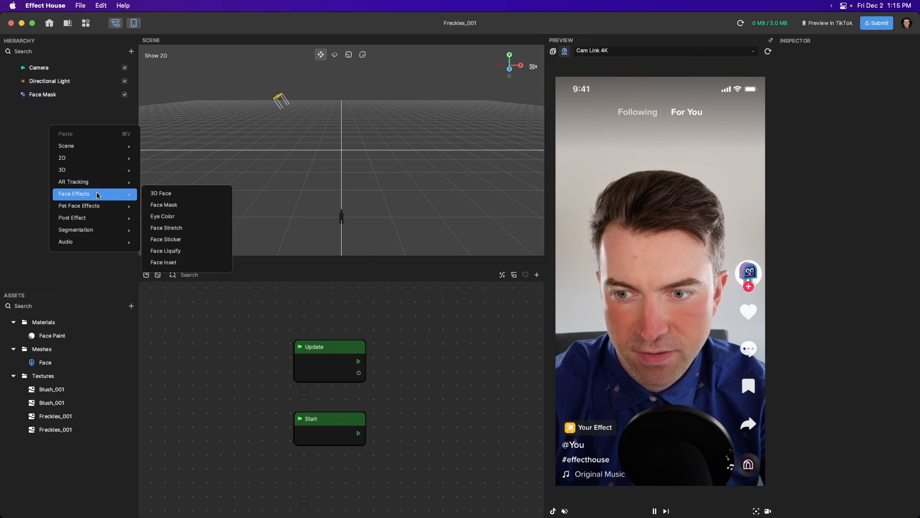
click(164, 205)
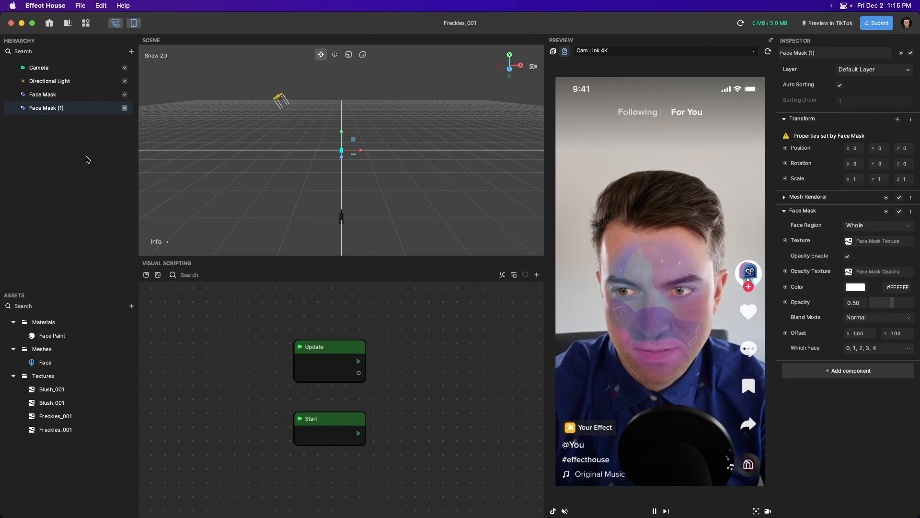
click(42, 96)
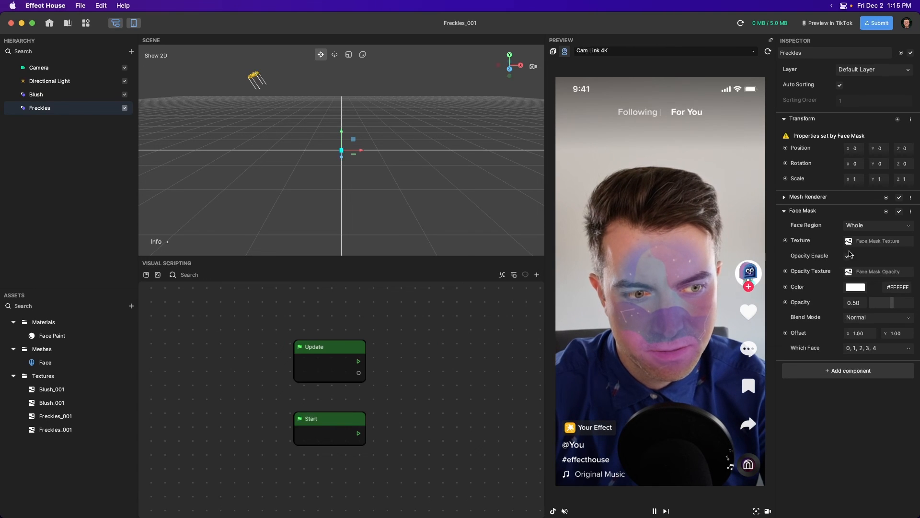
Assign the transparent-background Freckles_001 texture to the Freckles mask and set its opacity to 1.00
click(877, 241)
scroll(435, 139, down, 3)
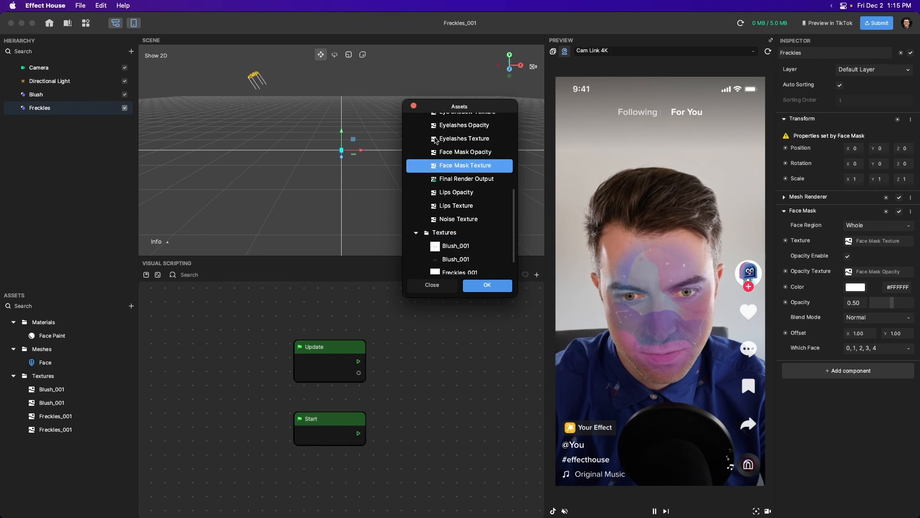
scroll(436, 140, down, 1)
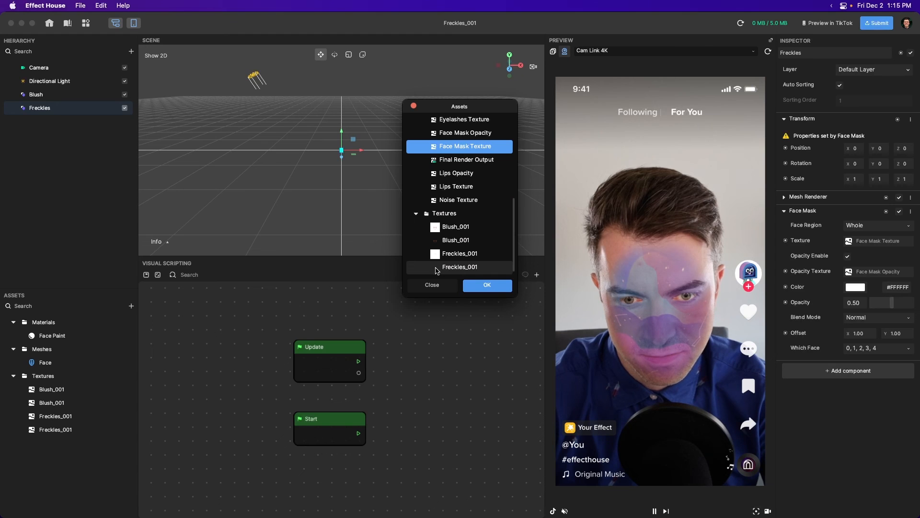
click(439, 267)
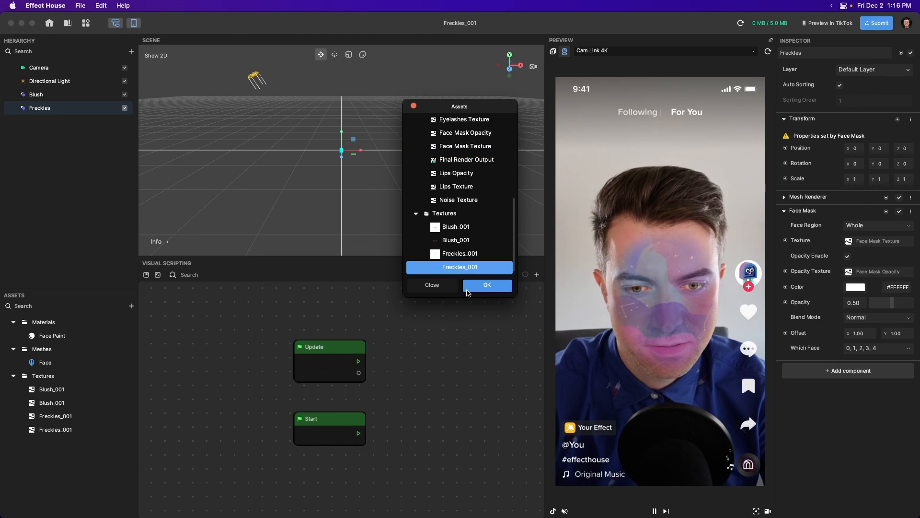
click(467, 289)
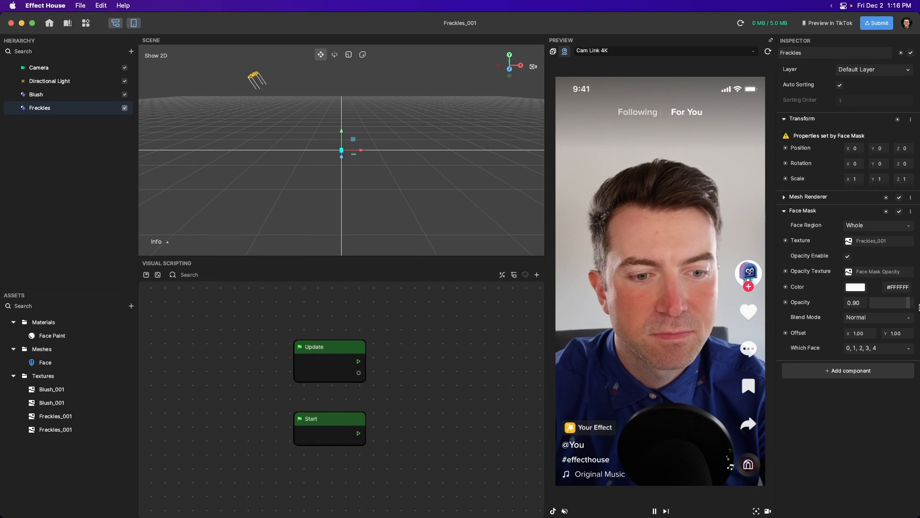
drag(912, 302, 847, 302)
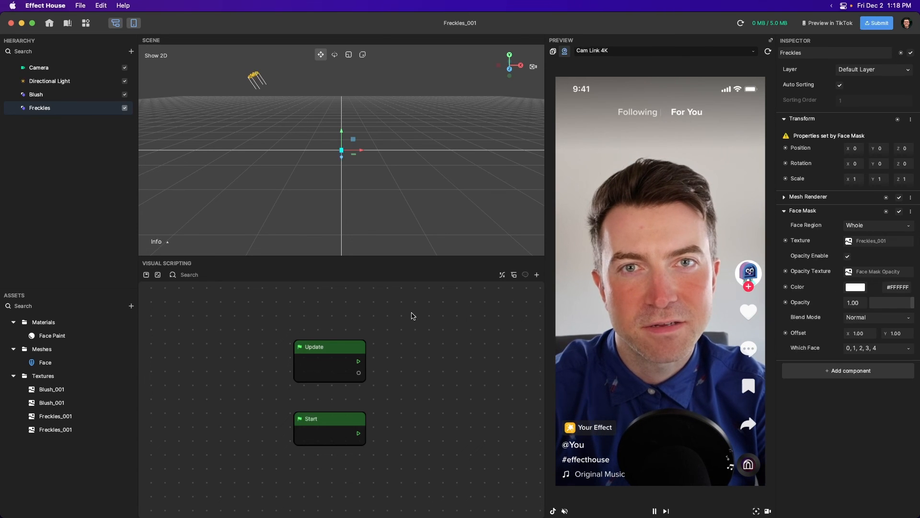
Bring up the QR code for previewing the effect in TikTok
click(829, 26)
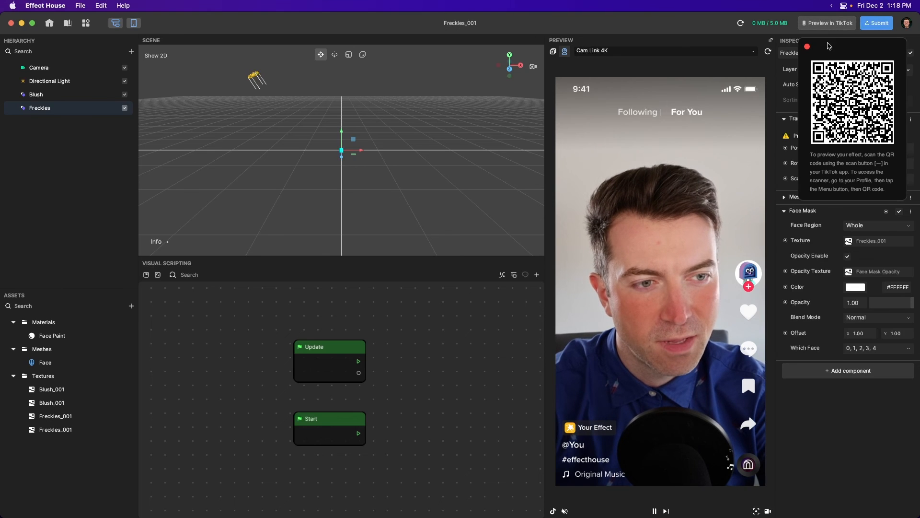